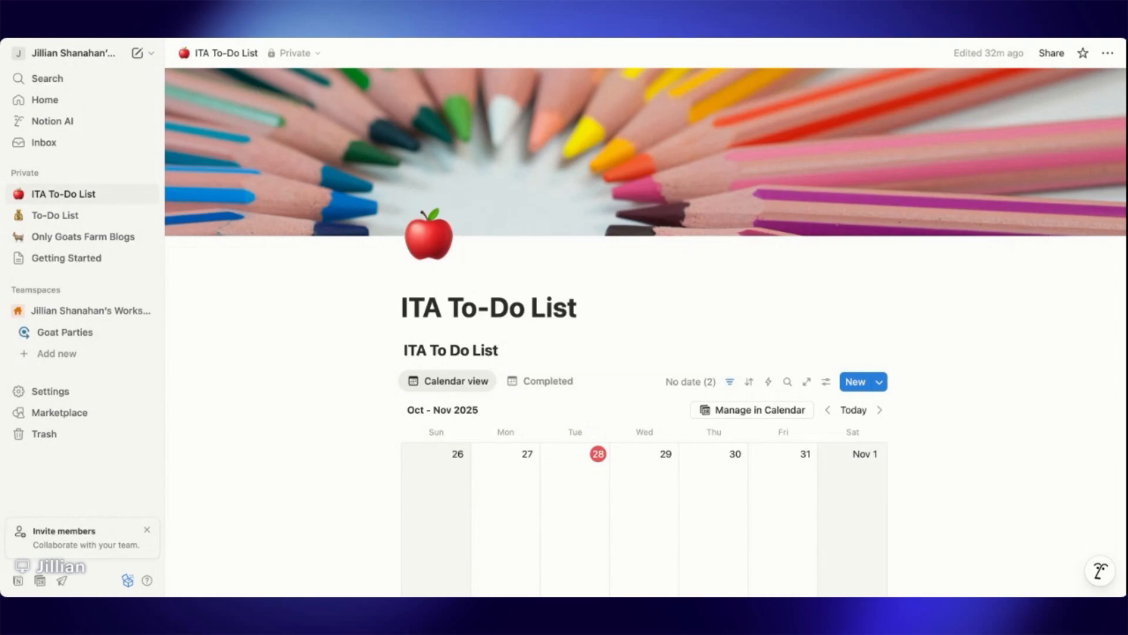
Create a new private page as an empty database and title it Completed Blogs
left_click(137, 54)
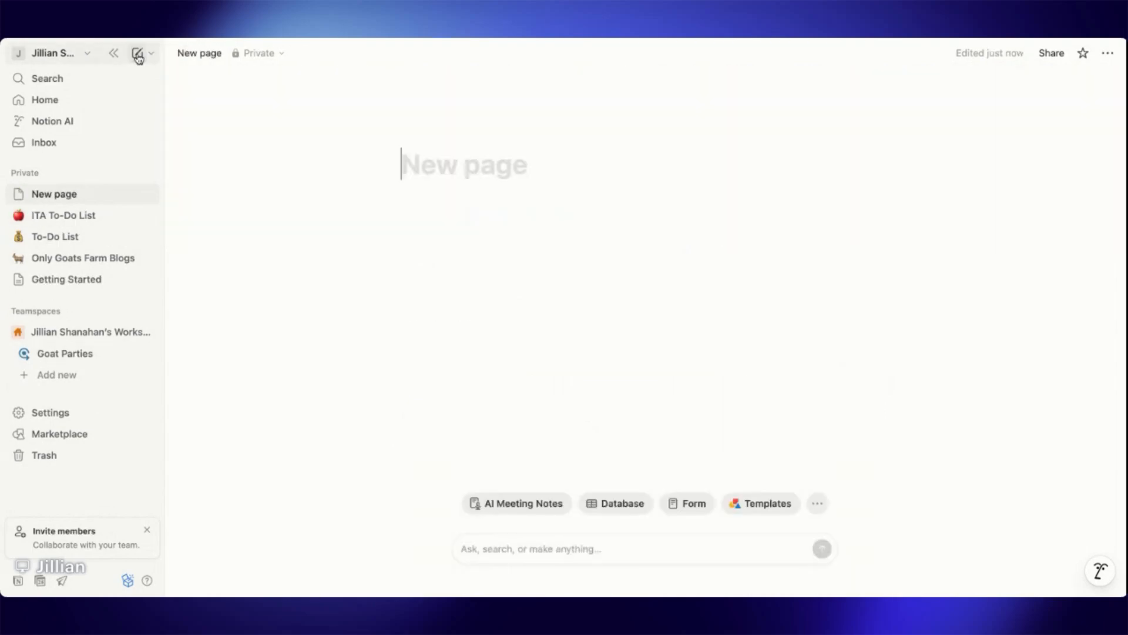
left_click(609, 504)
left_click(491, 187)
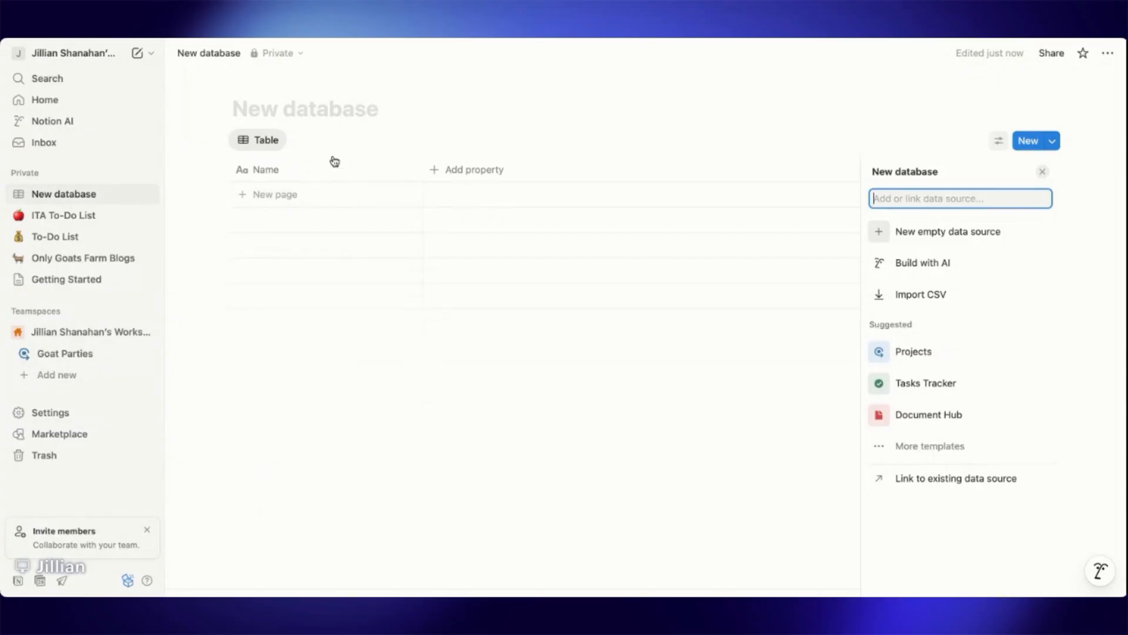
left_click(328, 110)
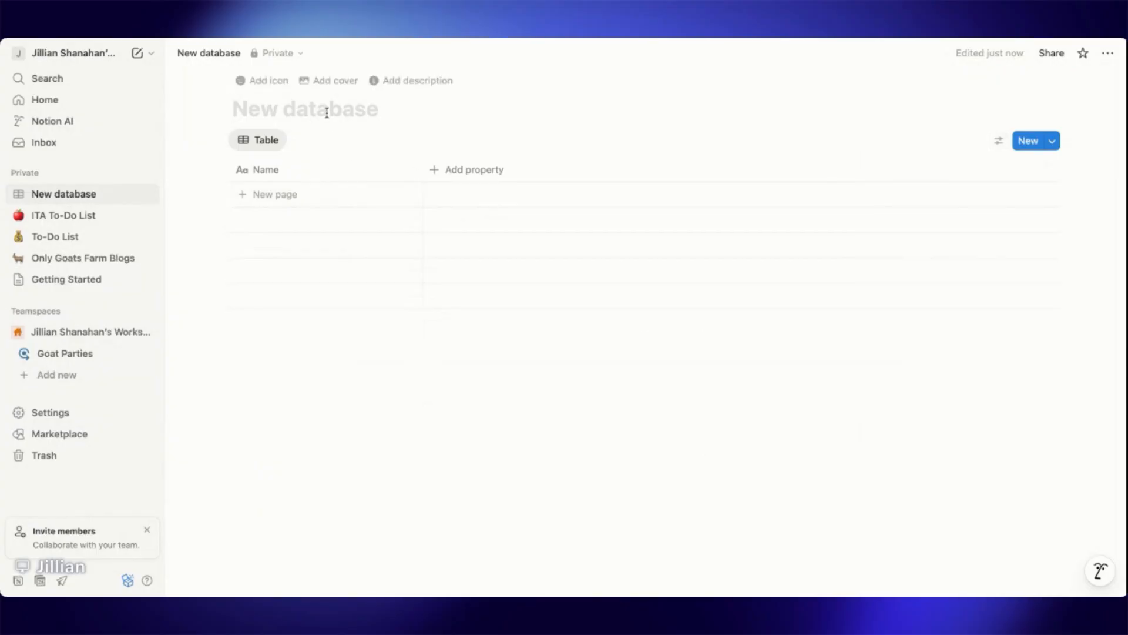
type("Completed Blogs")
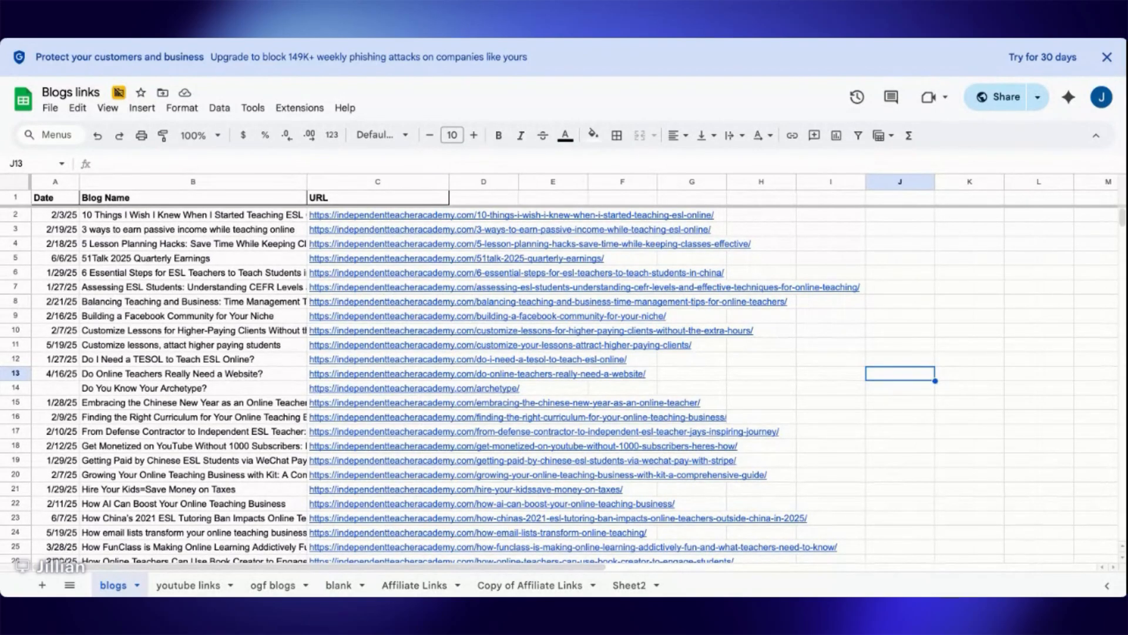
In the Blogs links spreadsheet in Google Sheets, download the blogs sheet as a Comma Separated Values (.csv) file
left_click(50, 108)
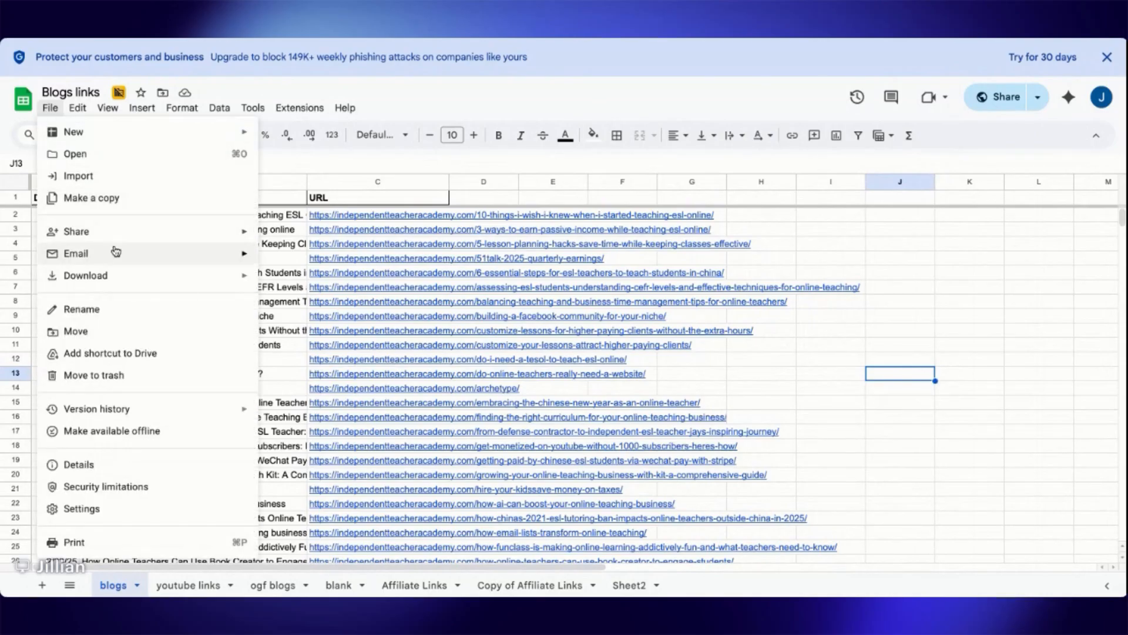
mouse_move(128, 274)
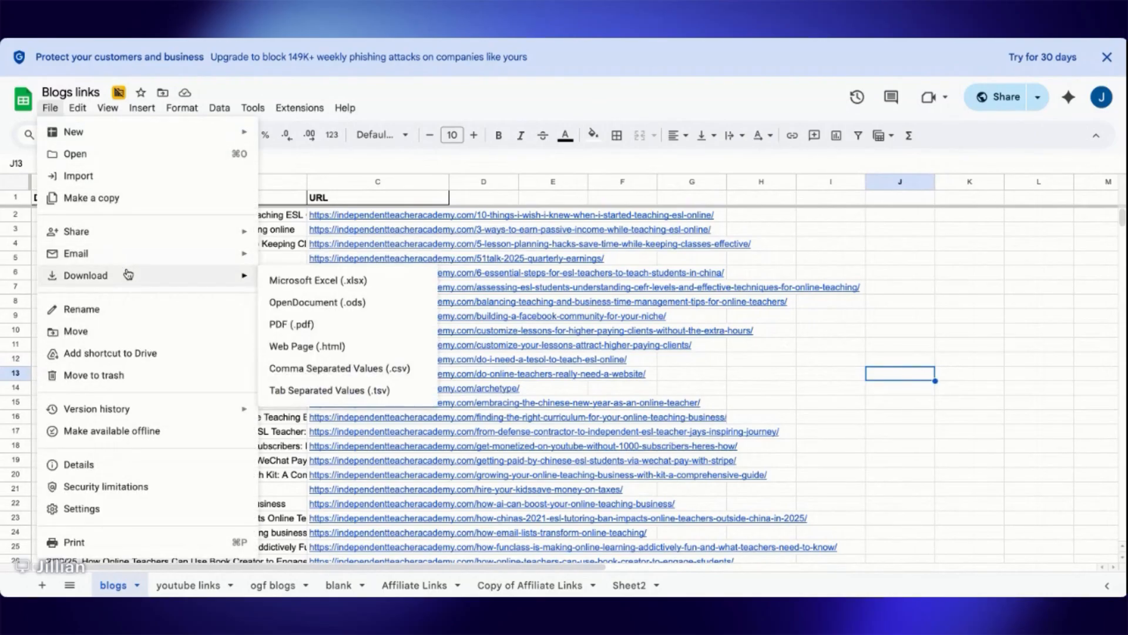
left_click(347, 374)
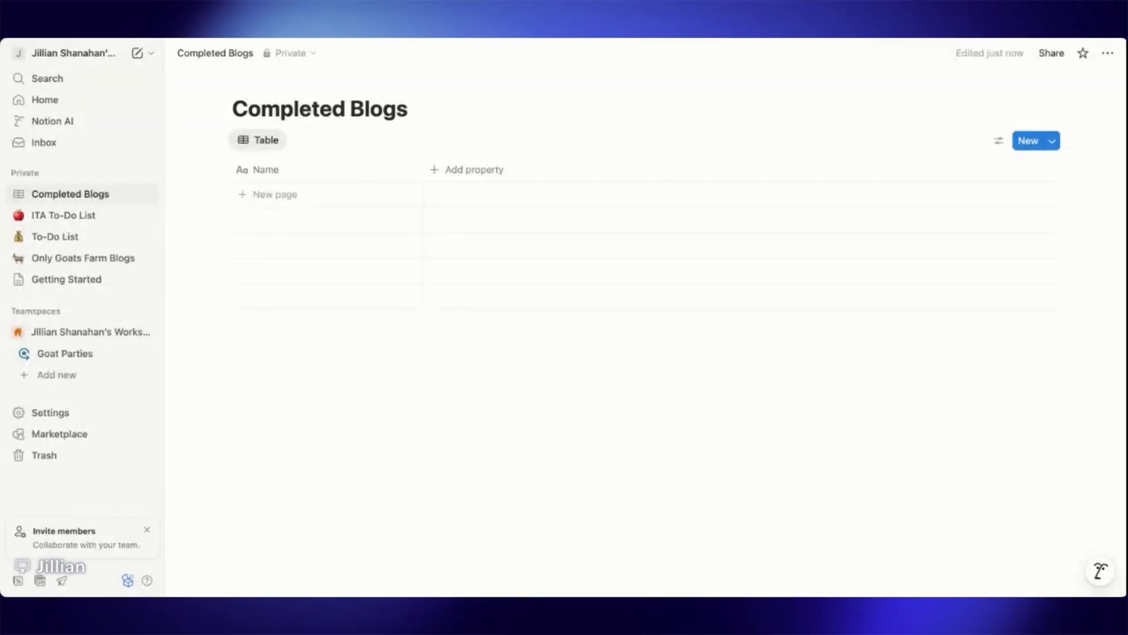
Back in Notion, import Blogs links - blogs (15).csv into the Completed Blogs database with its Date, Name and URL column mapping
left_click(1108, 54)
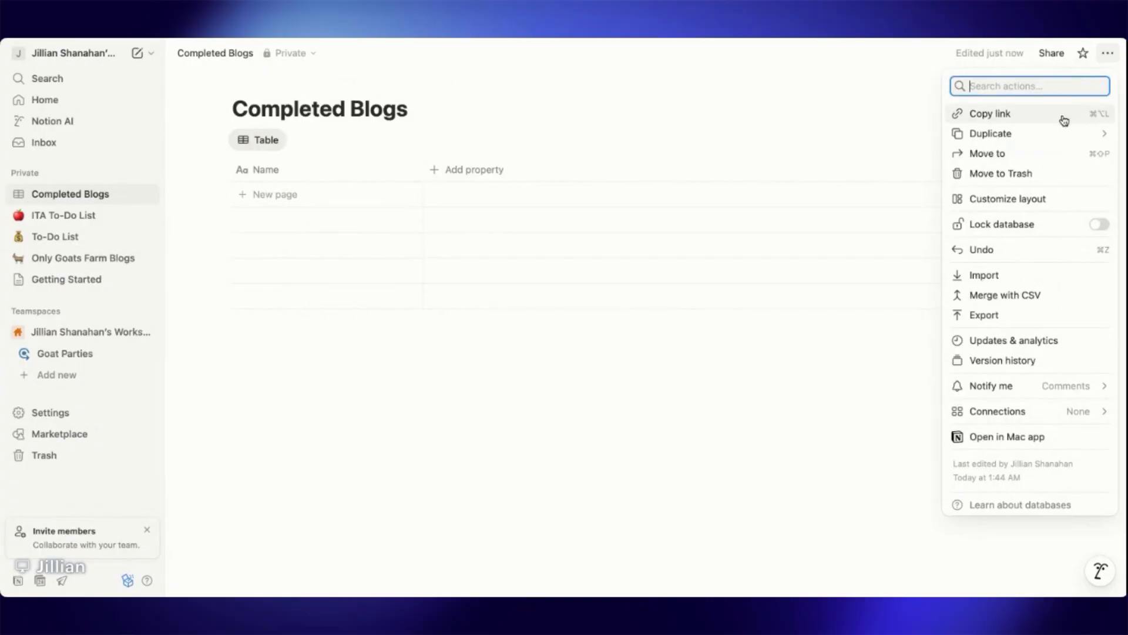
left_click(986, 276)
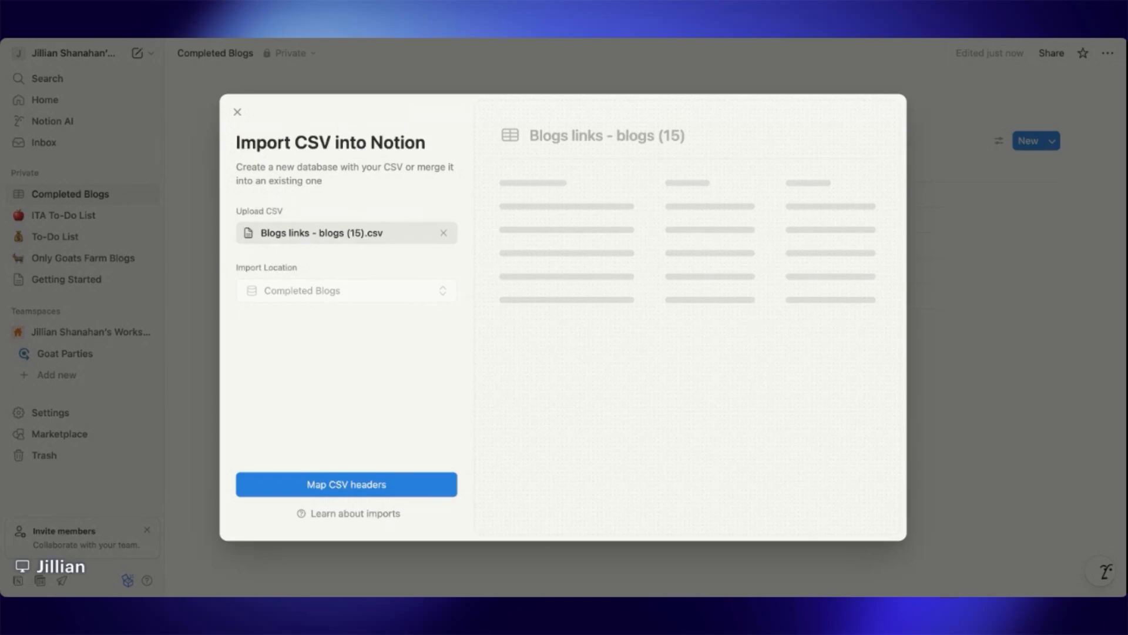
left_click(389, 488)
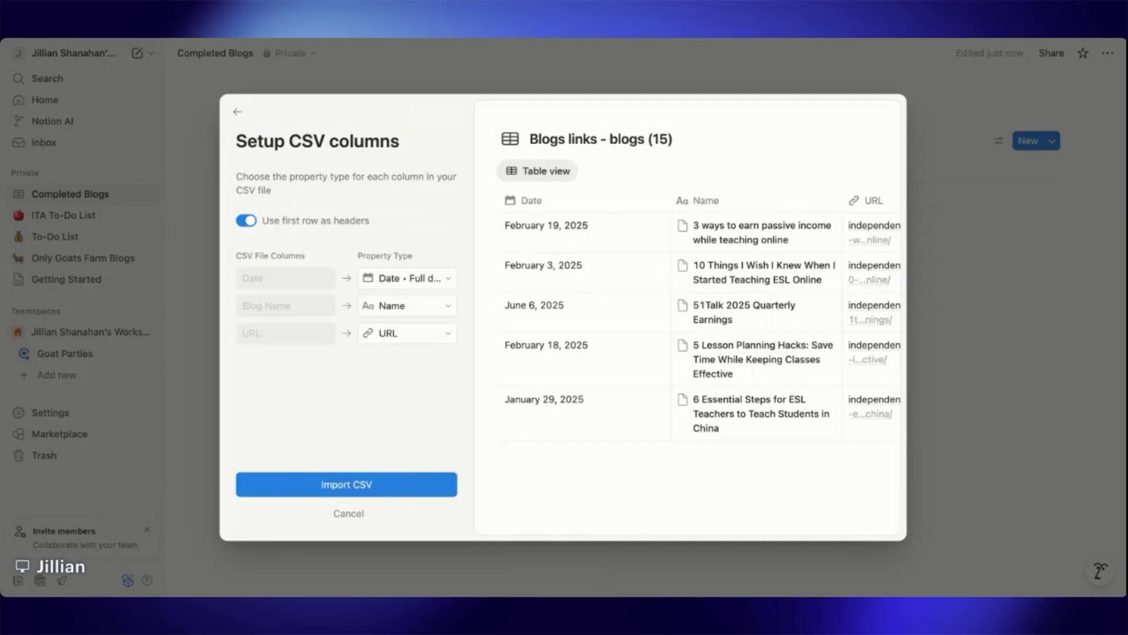
left_click(346, 484)
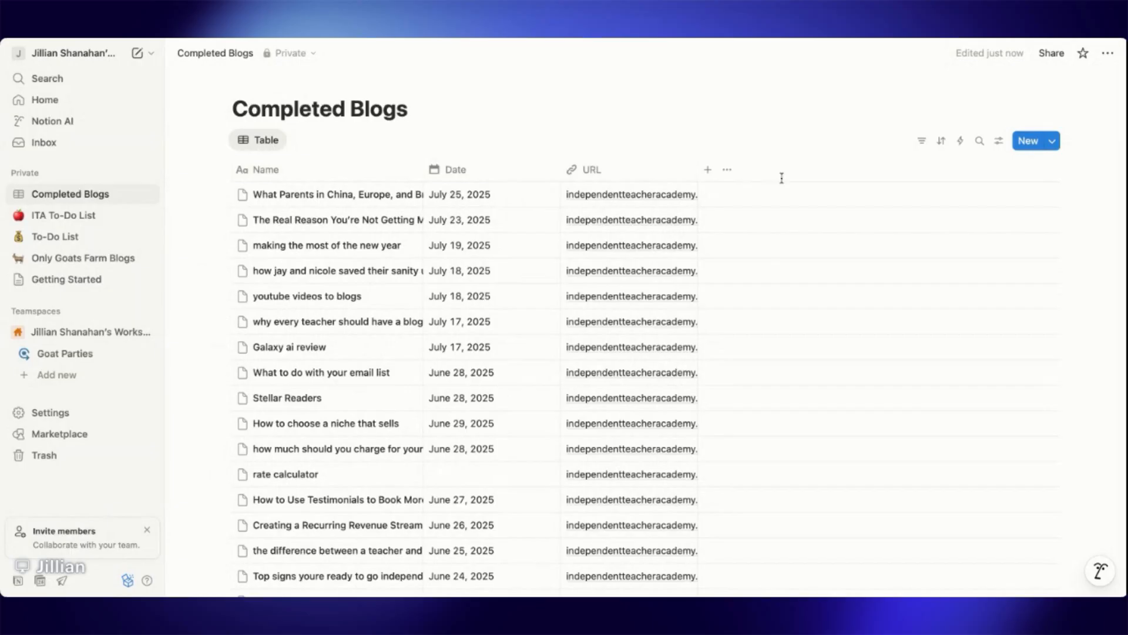
Search the Completed Blogs database for "calculator" and clear the search
left_click(979, 141)
type("dalculato")
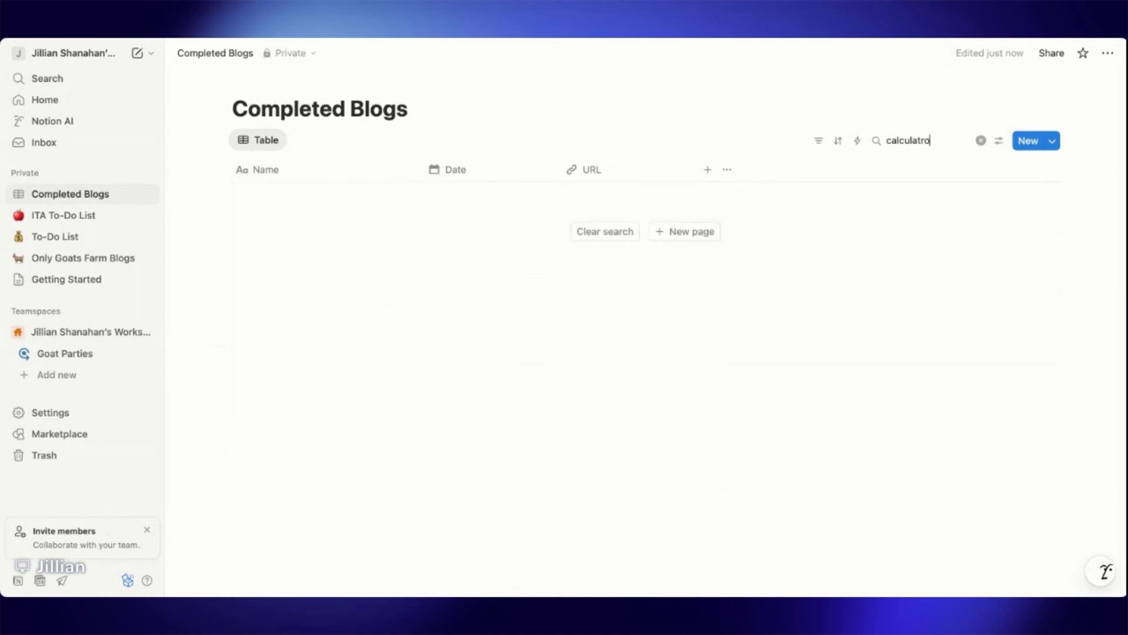
type("r")
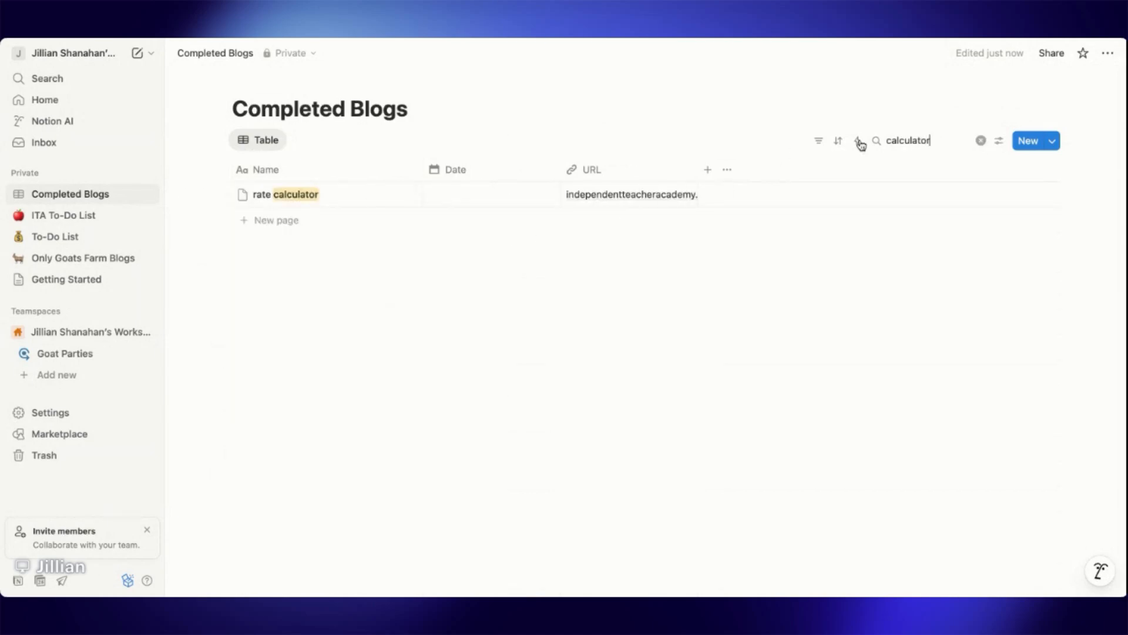
left_click(980, 141)
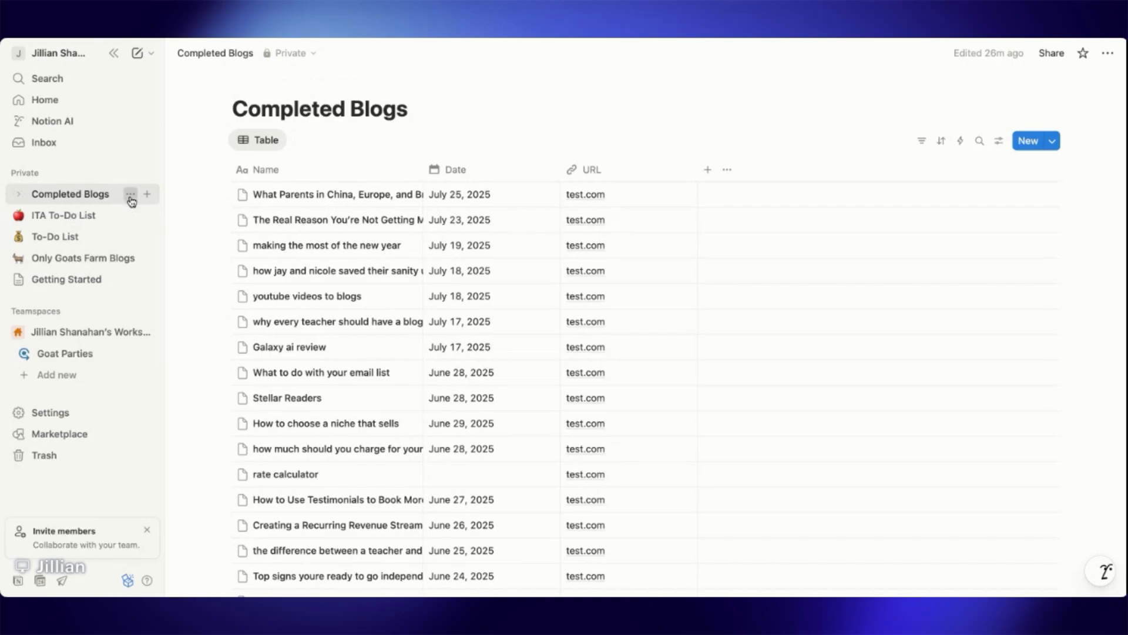
Duplicate the Completed Blogs database without content and rename the copy Blogs to Write
left_click(131, 195)
mouse_move(188, 278)
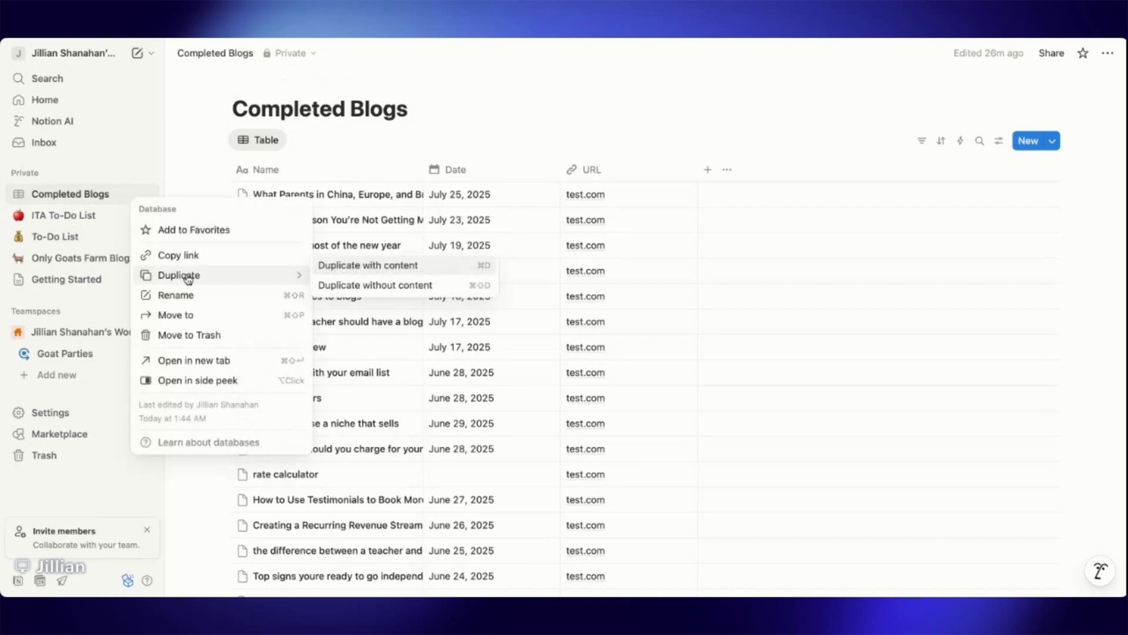
left_click(383, 286)
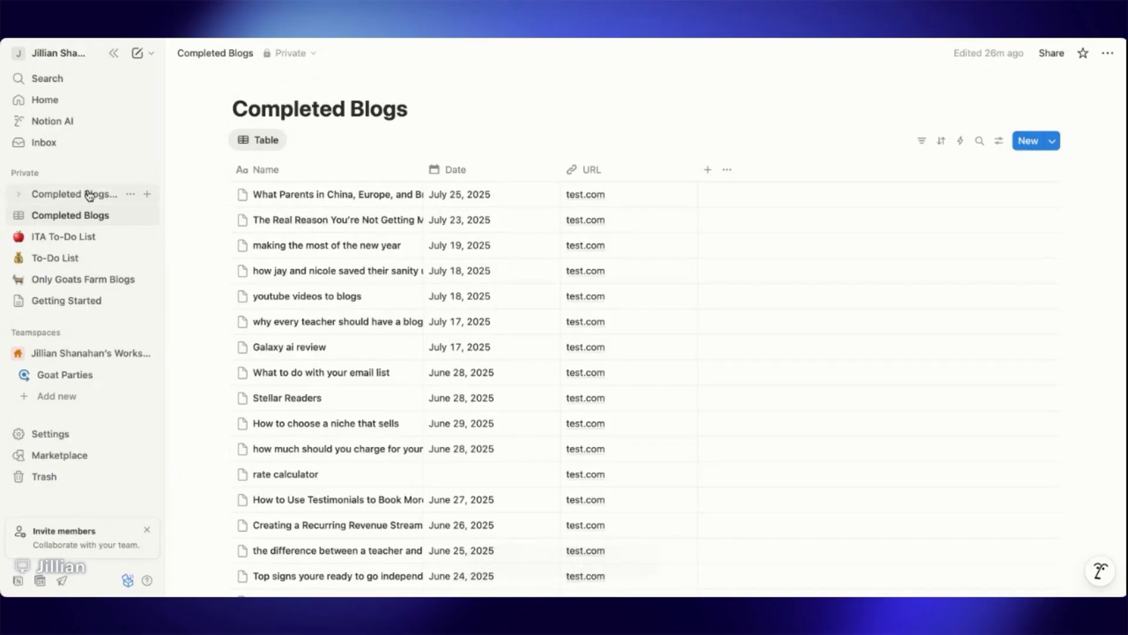
left_click(88, 194)
triple_click(356, 113)
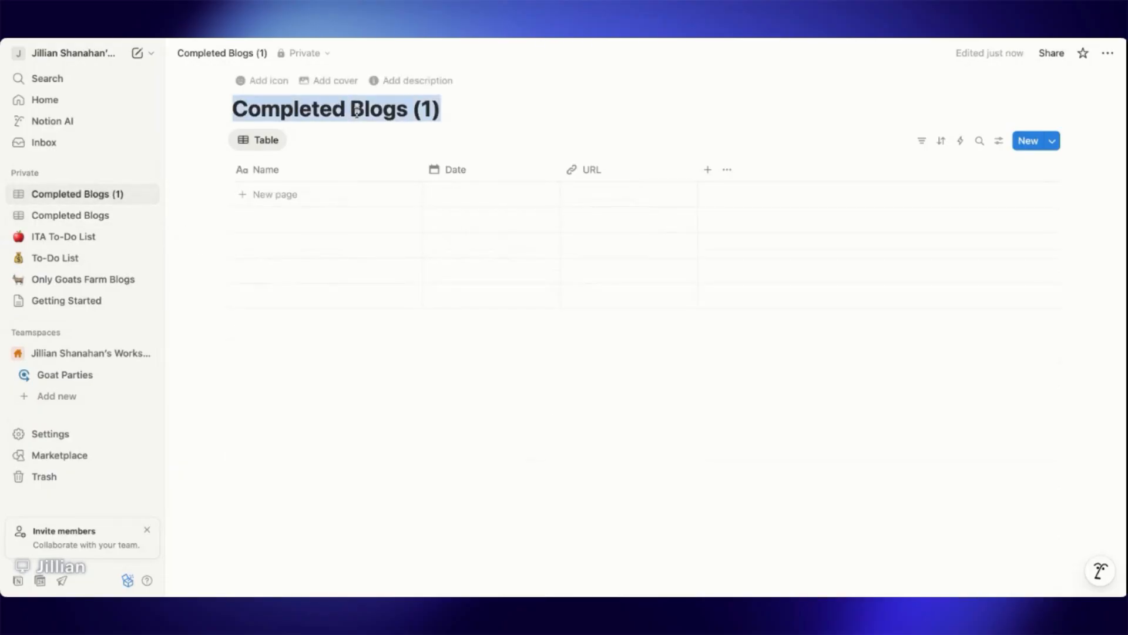
type("Blog")
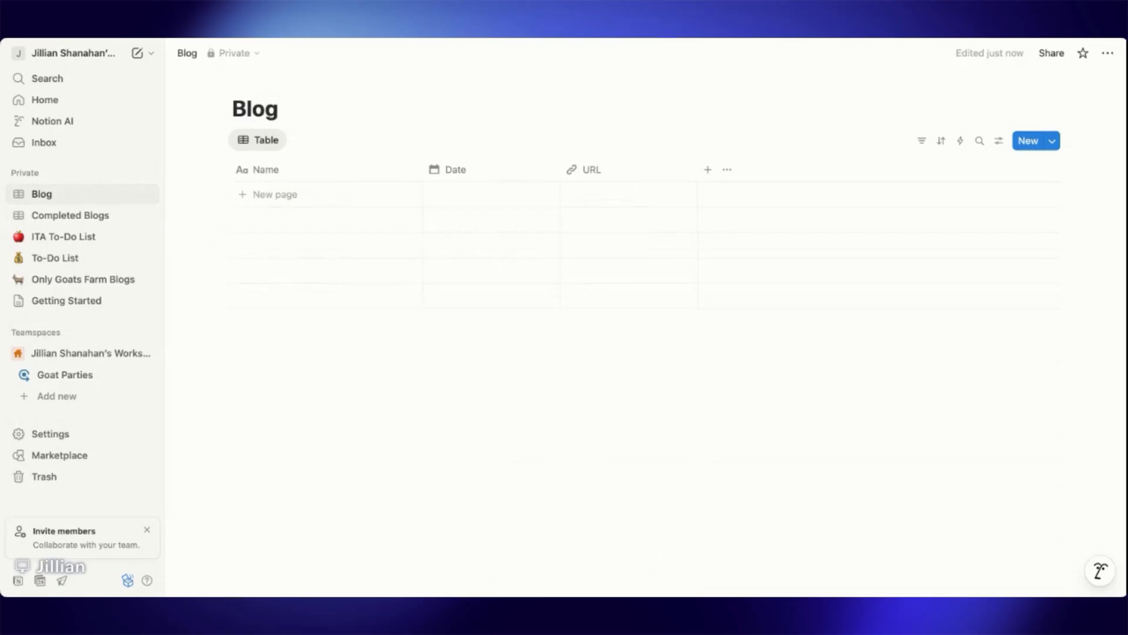
type("s to Write")
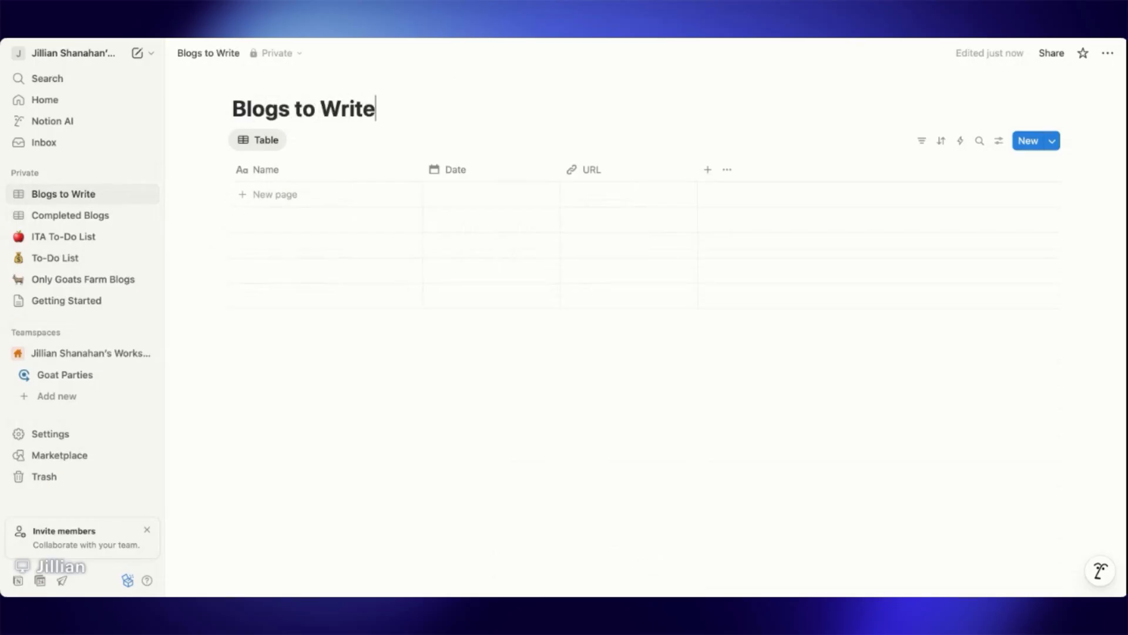
Add a Button property to the Blogs to Write table after the URL column
left_click(708, 170)
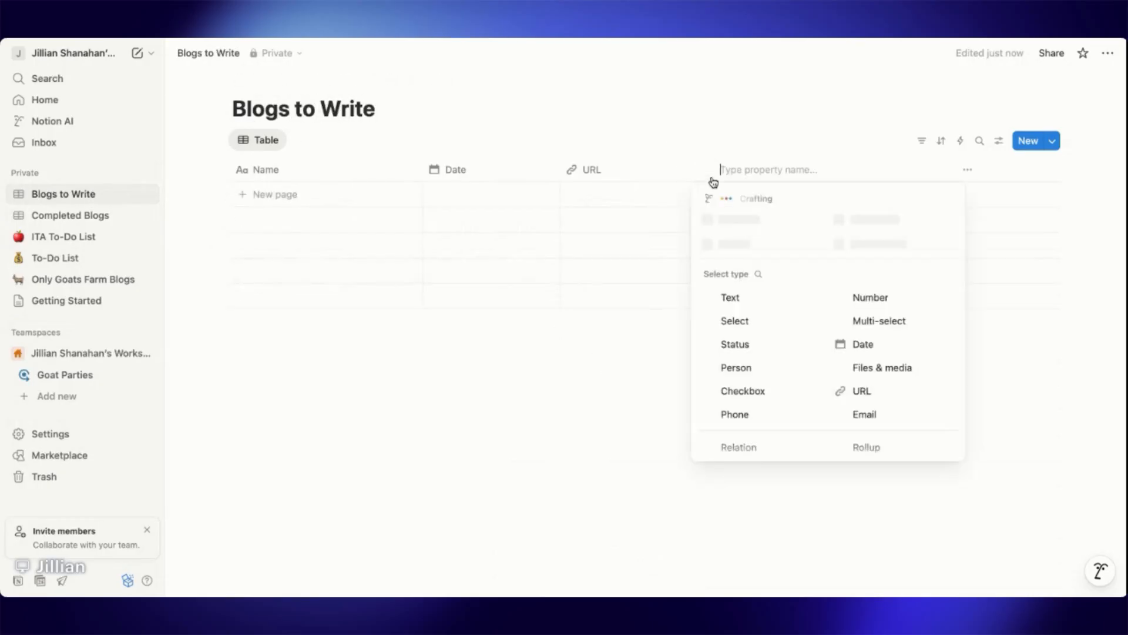
scroll(750, 404, "down", 4)
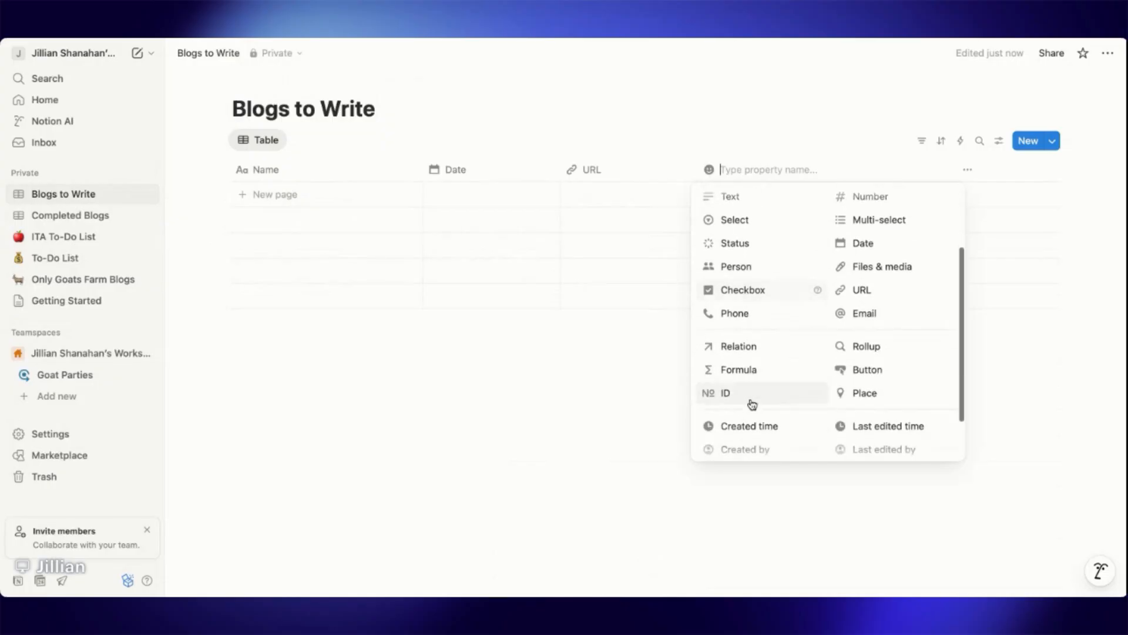
scroll(752, 404, "down", 1)
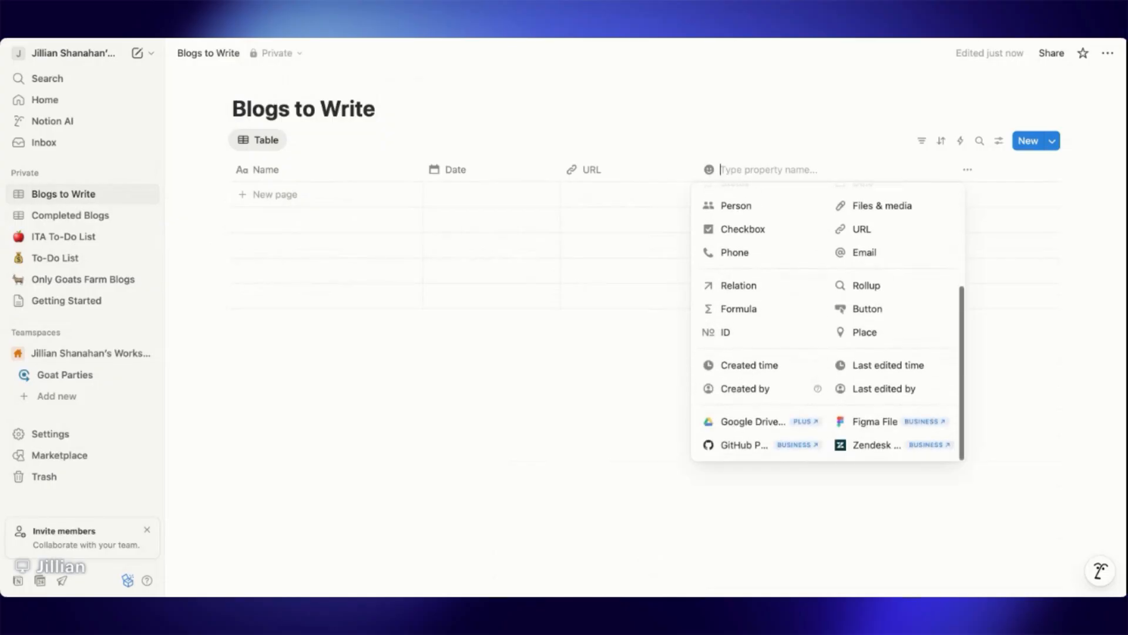
left_click(867, 311)
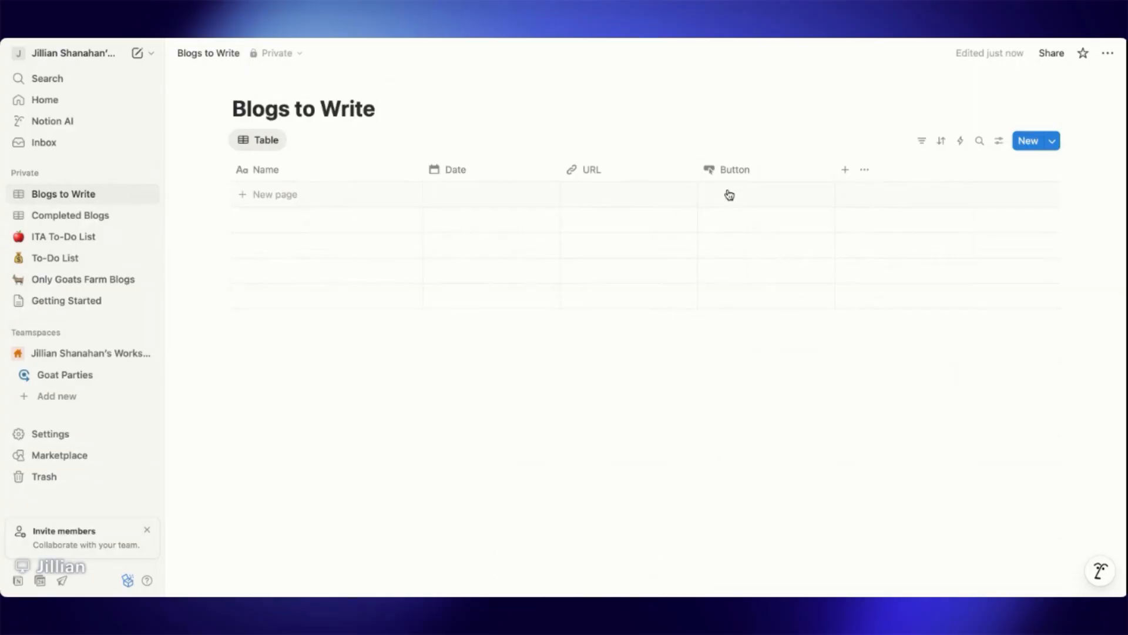
Rename the new button property Transfer Data
left_click(733, 170)
double_click(766, 200)
type("Done")
key("BackSpace")
key("BackSpace")
key("BackSpace")
key("BackSpace")
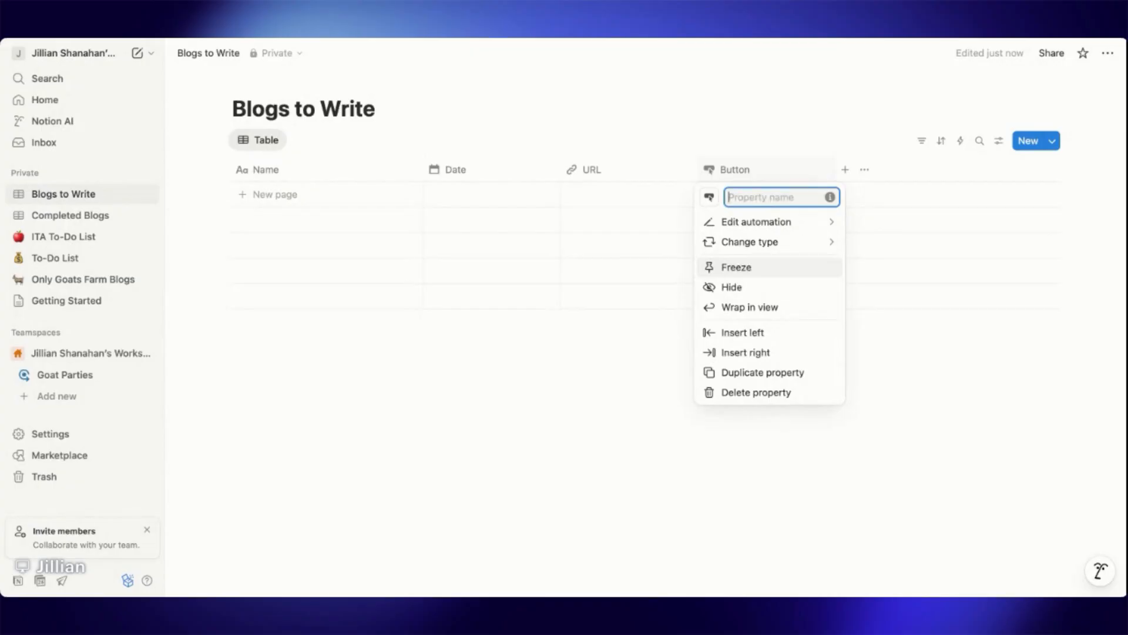
type("Transfer D")
type("ata")
Edit the Transfer Data button's automation and add an action that adds a page to Completed Blogs
left_click(774, 222)
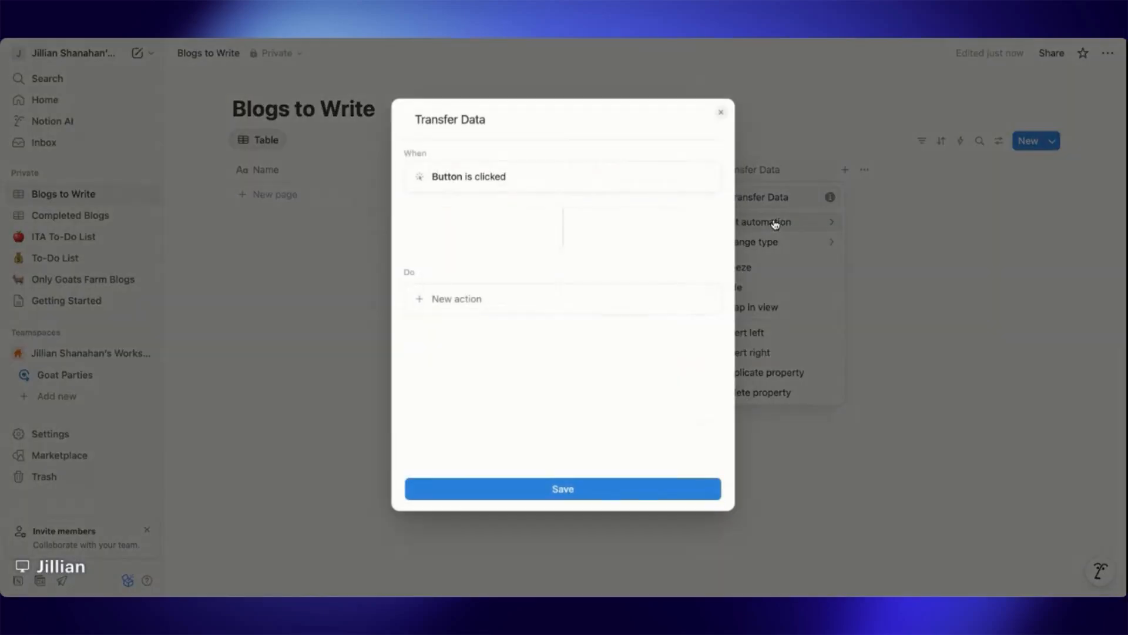
left_click(427, 301)
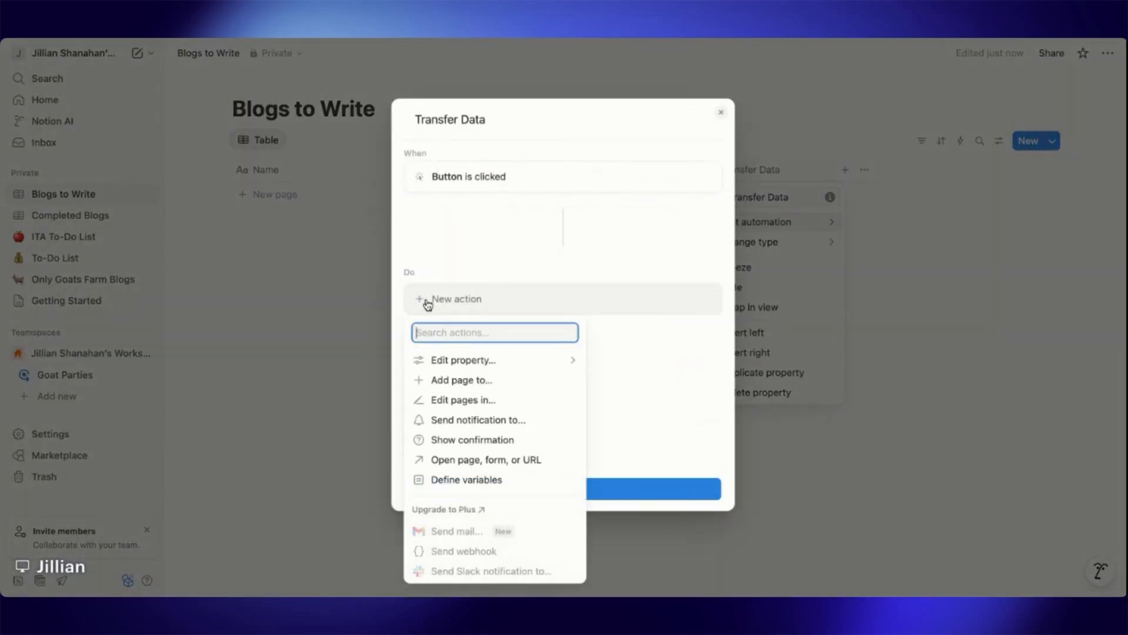
left_click(466, 386)
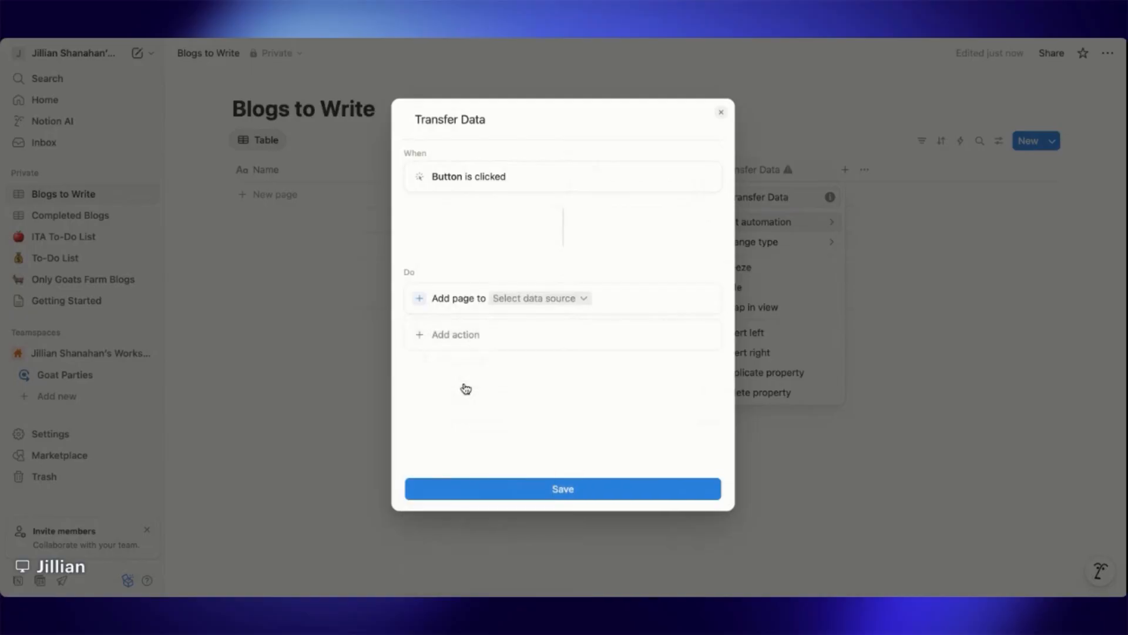
left_click(579, 301)
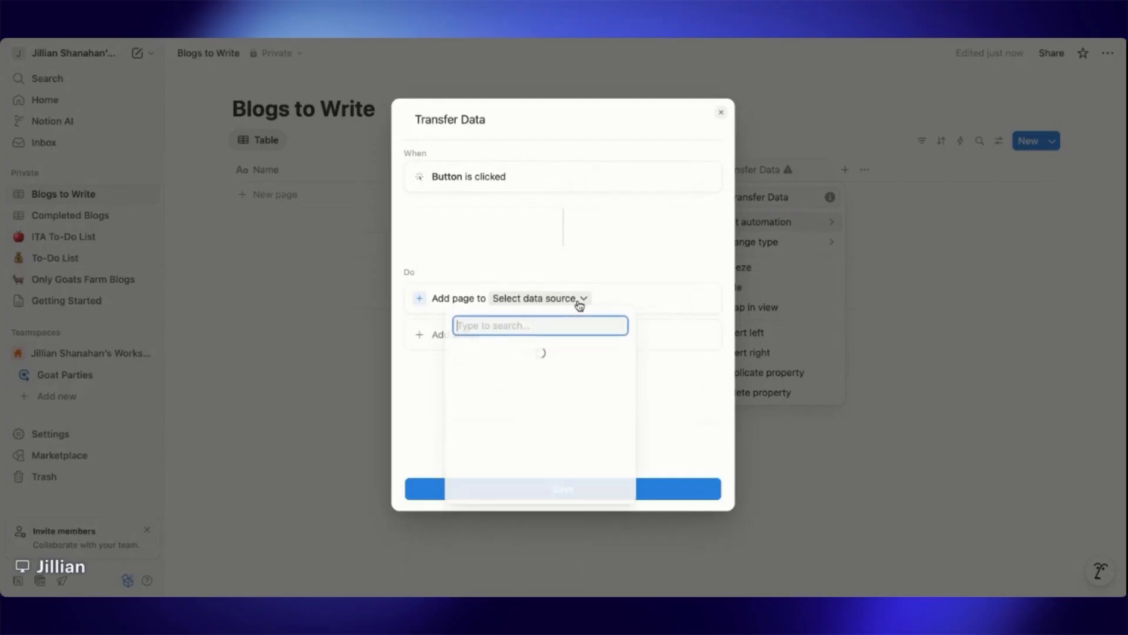
left_click(528, 395)
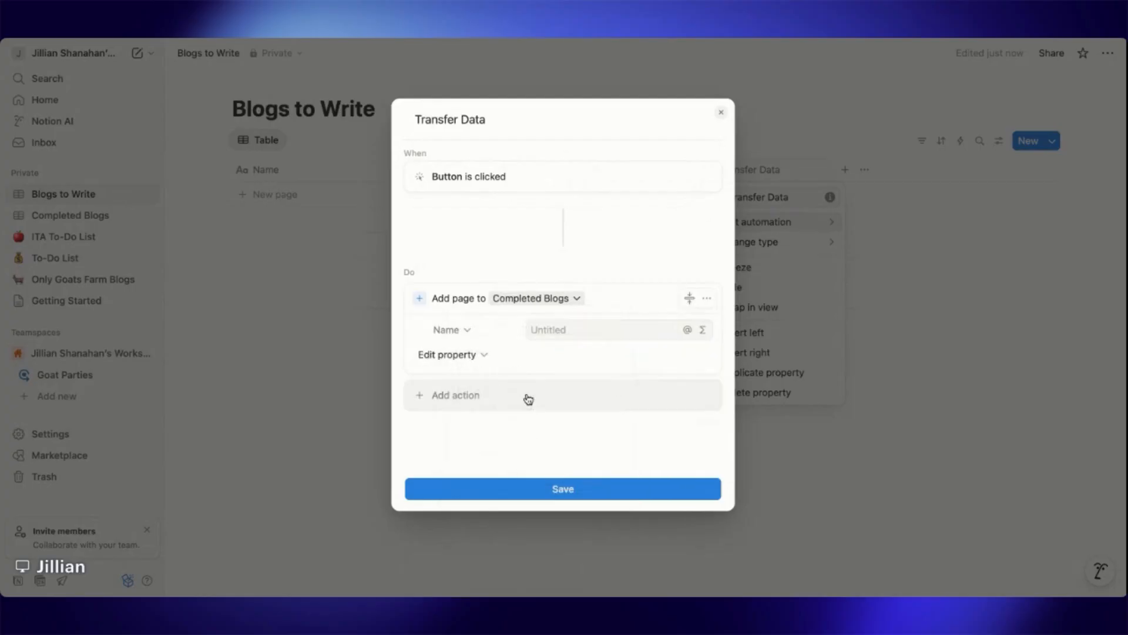
Set the added page's Name to This page's Name in the Transfer Data automation
left_click(687, 330)
key("BackSpace")
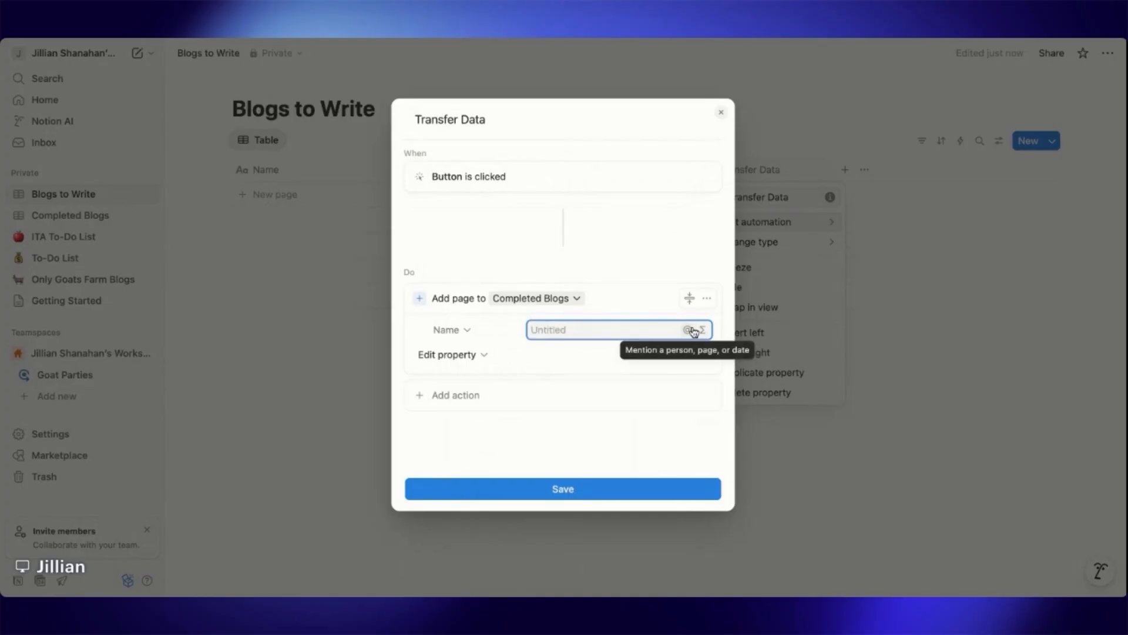
left_click(688, 331)
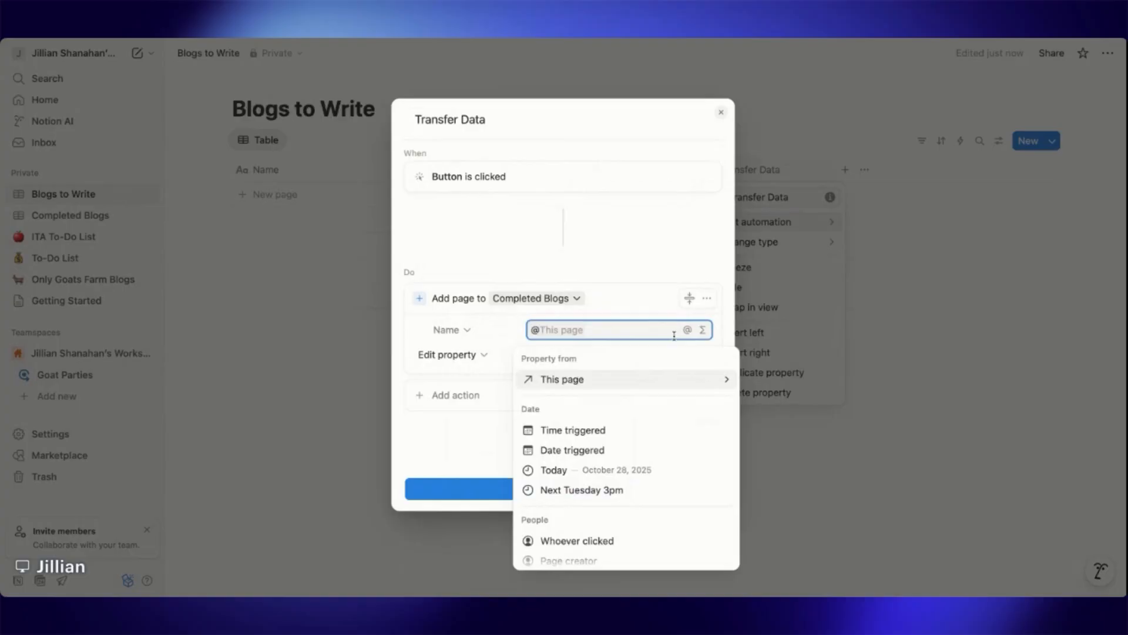
left_click(602, 382)
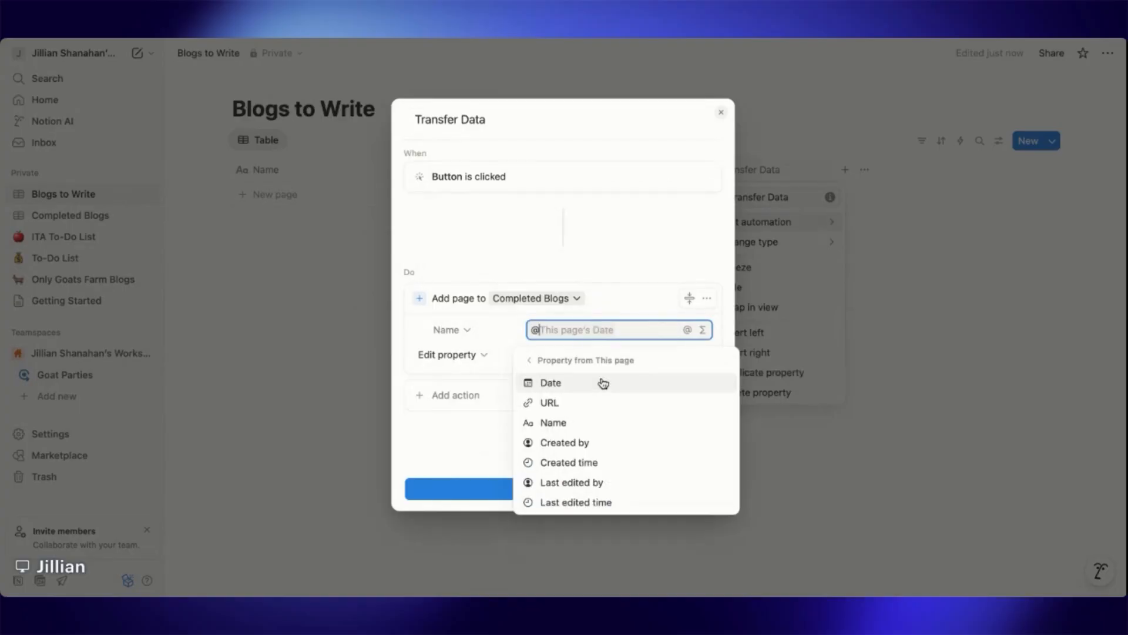
left_click(572, 424)
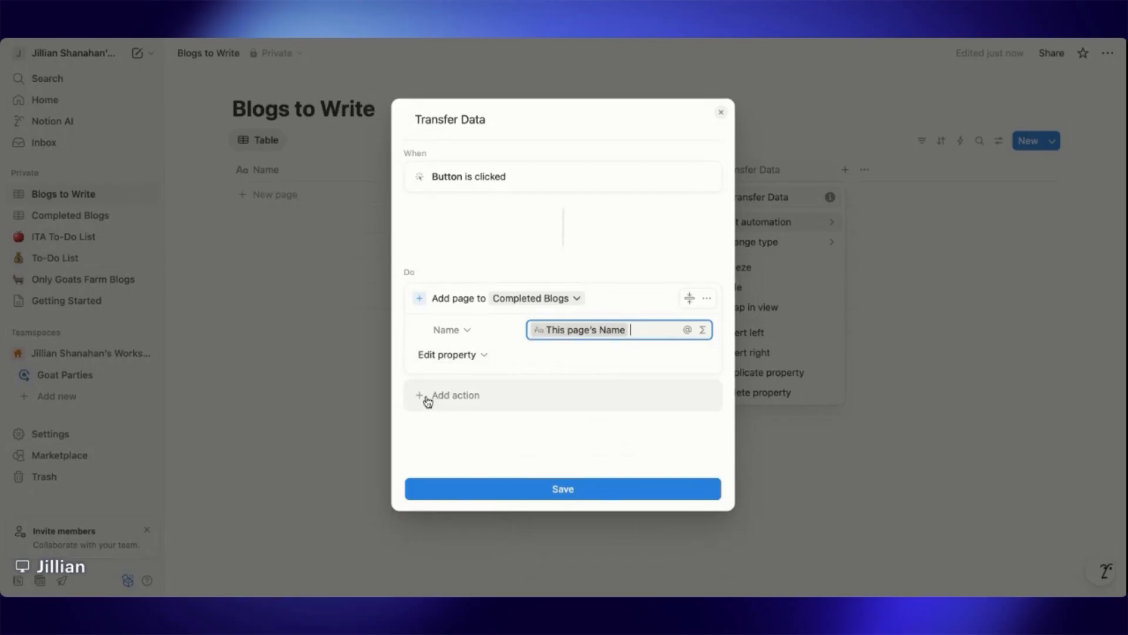
Add the URL property to the Transfer Data action and set it to This page's URL
left_click(481, 355)
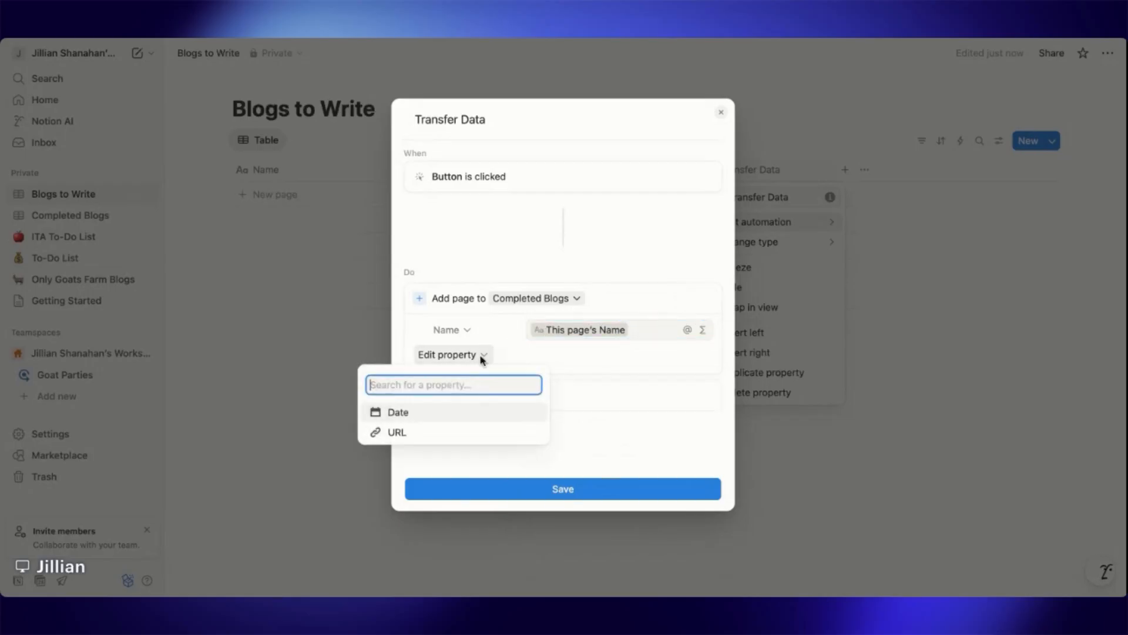
left_click(439, 436)
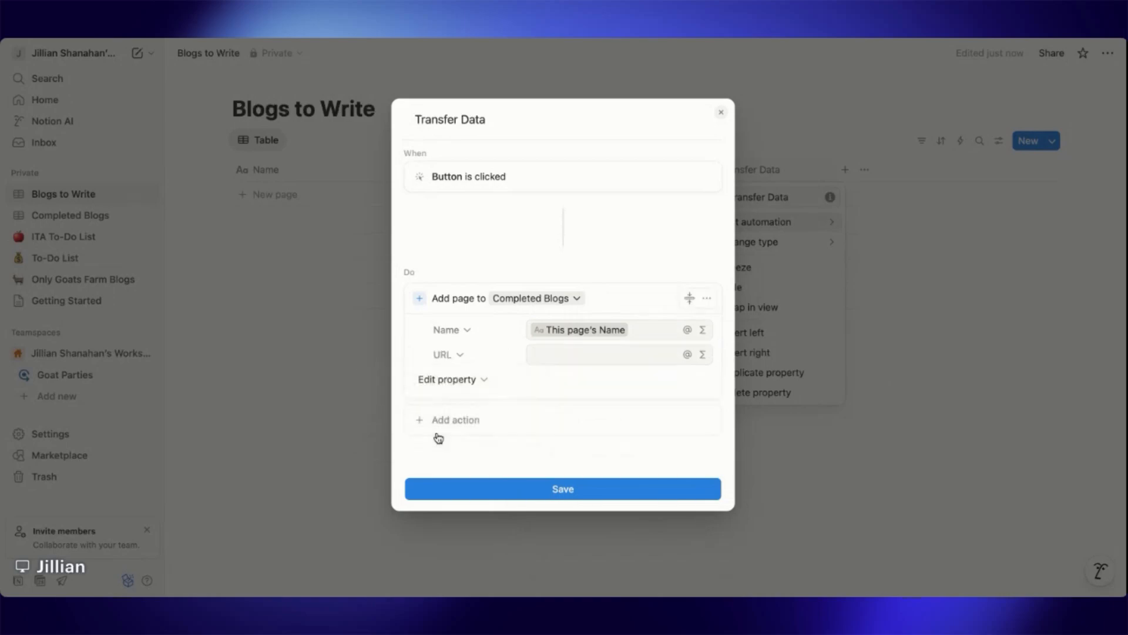
left_click(688, 355)
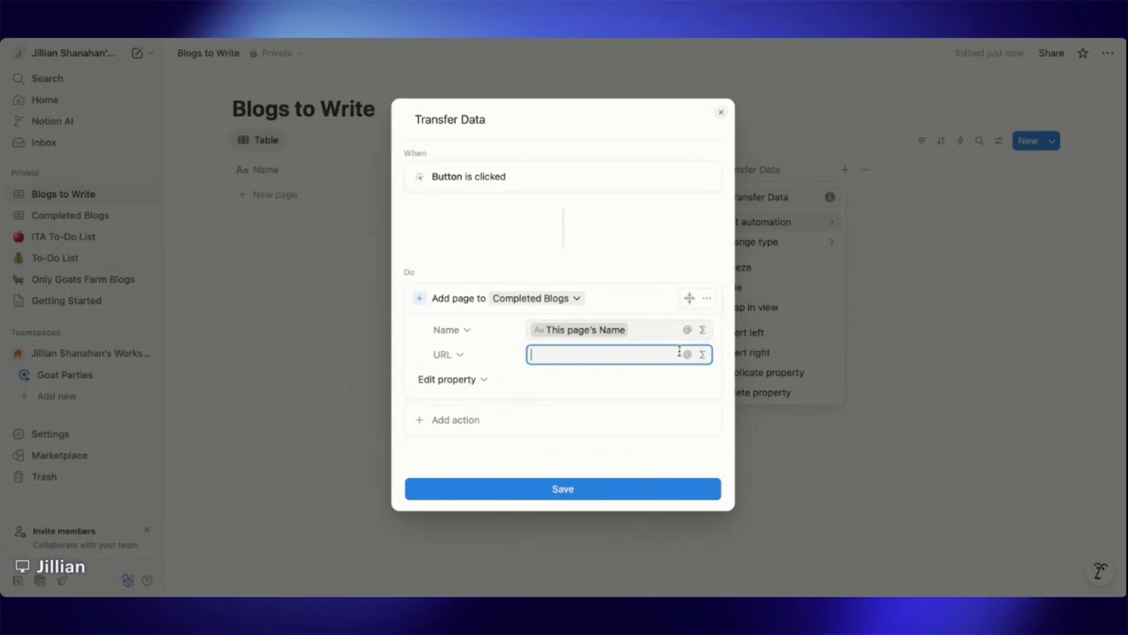
left_click(689, 354)
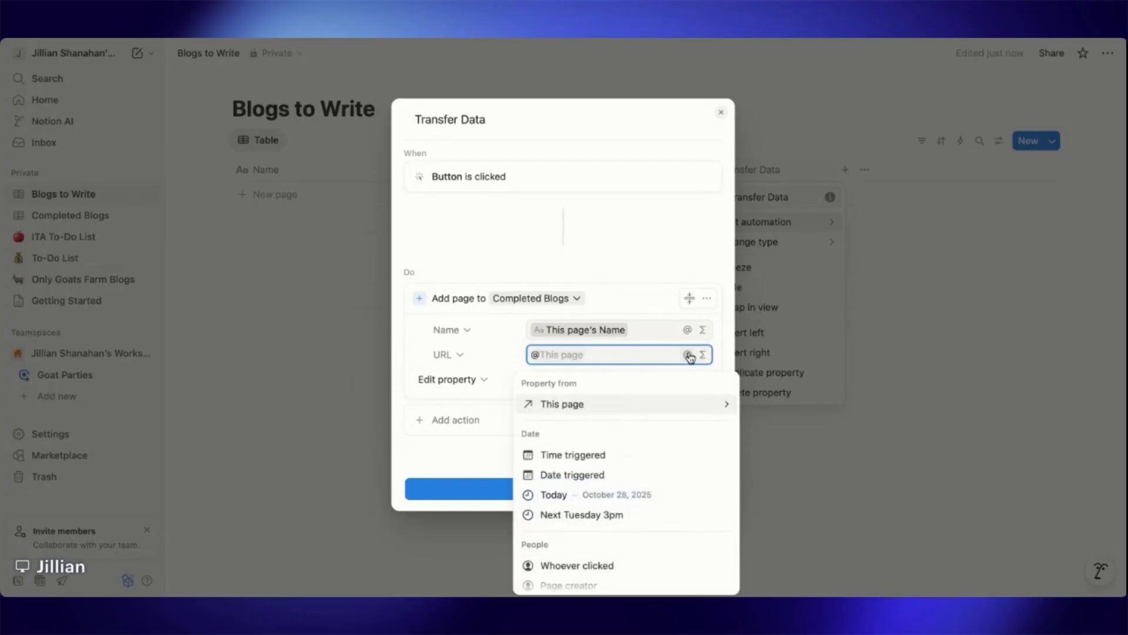
left_click(606, 406)
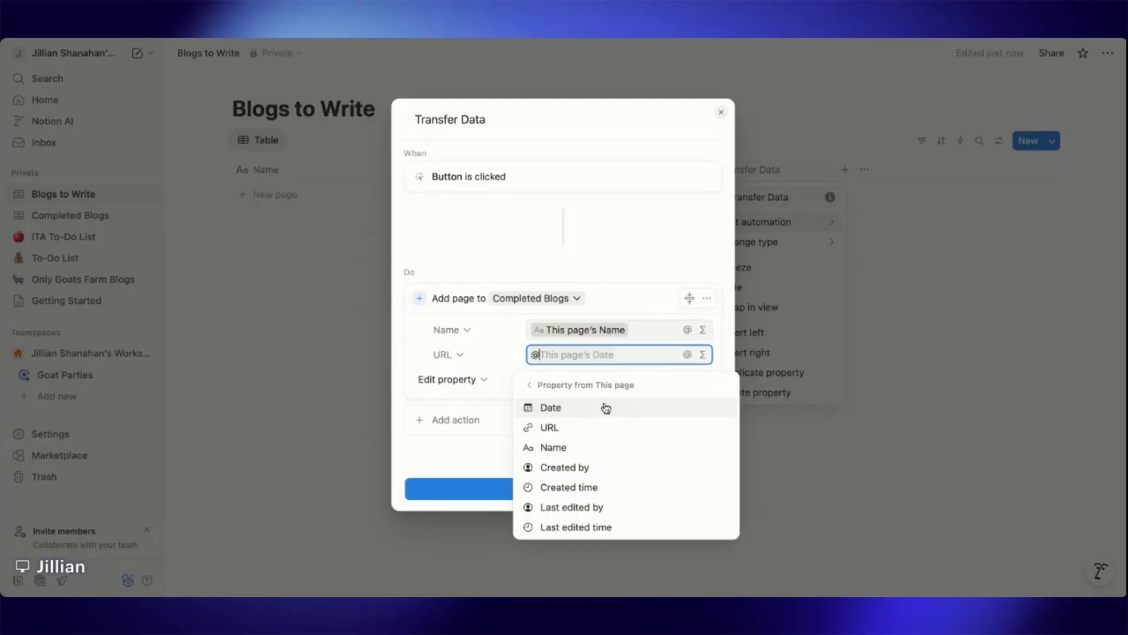
left_click(585, 427)
Add the Date property to the Transfer Data action, set it to Date triggered, and save the automation
left_click(488, 384)
left_click(451, 438)
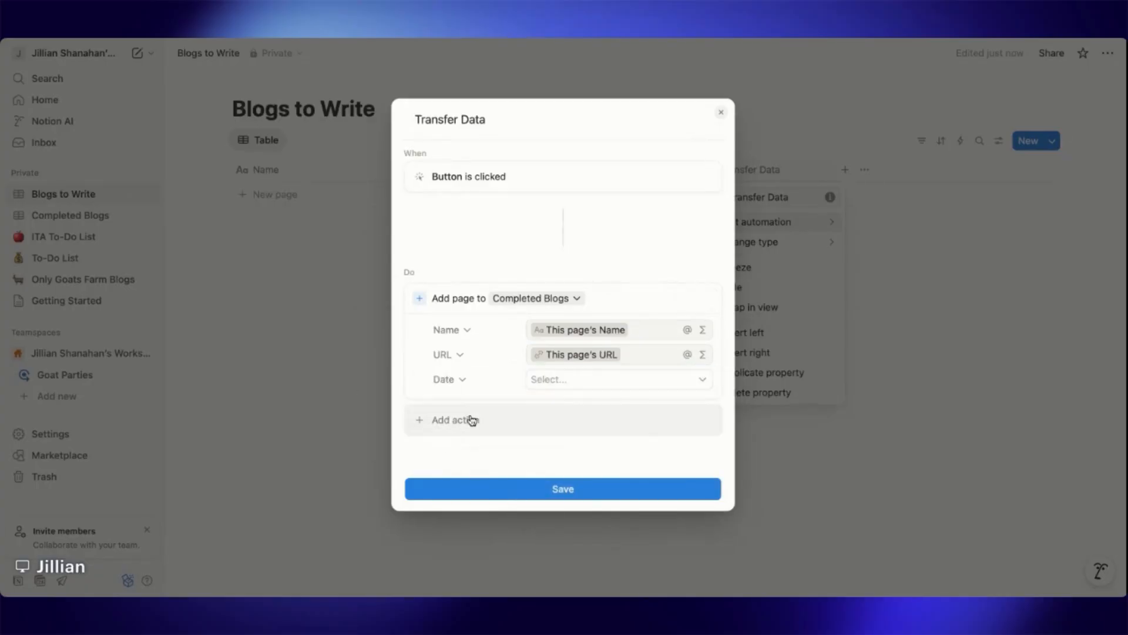
left_click(671, 382)
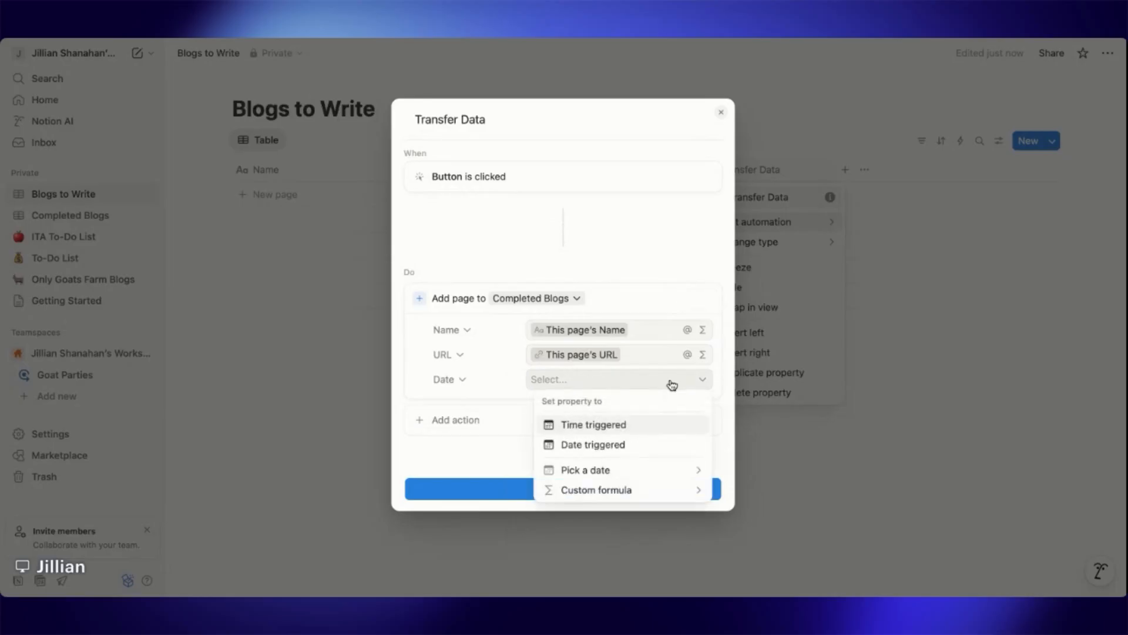
left_click(624, 445)
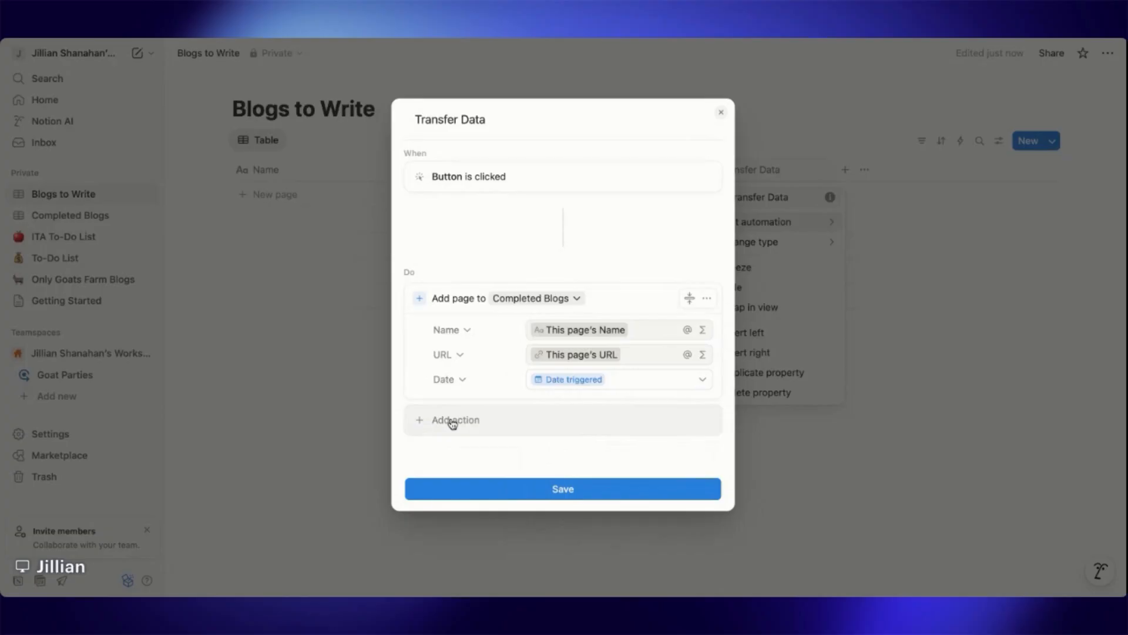
left_click(538, 489)
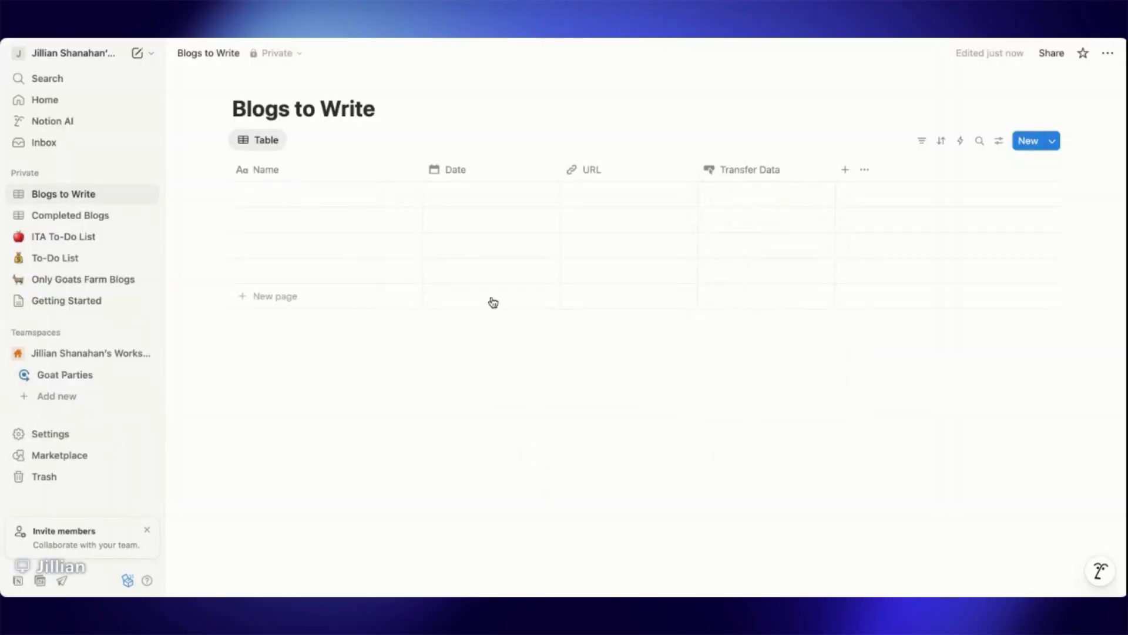
Add a Blogs to Write entry named How To Create a To-Do List in Notion
left_click(272, 184)
left_click(156, 272)
left_click(296, 203)
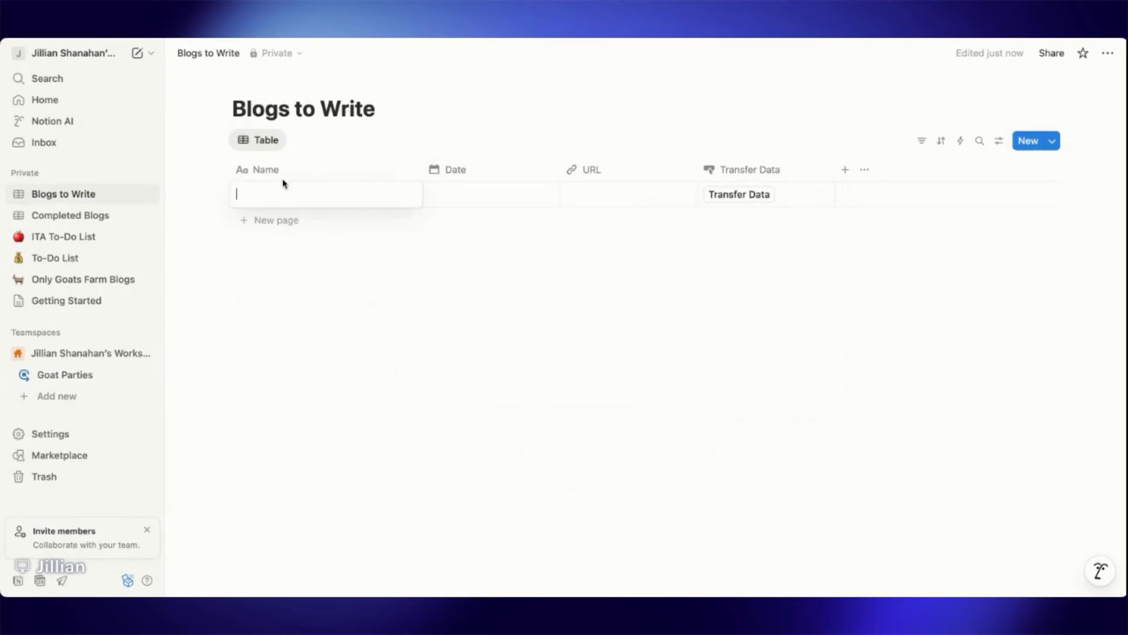
type("w To Create a To-Do list in N")
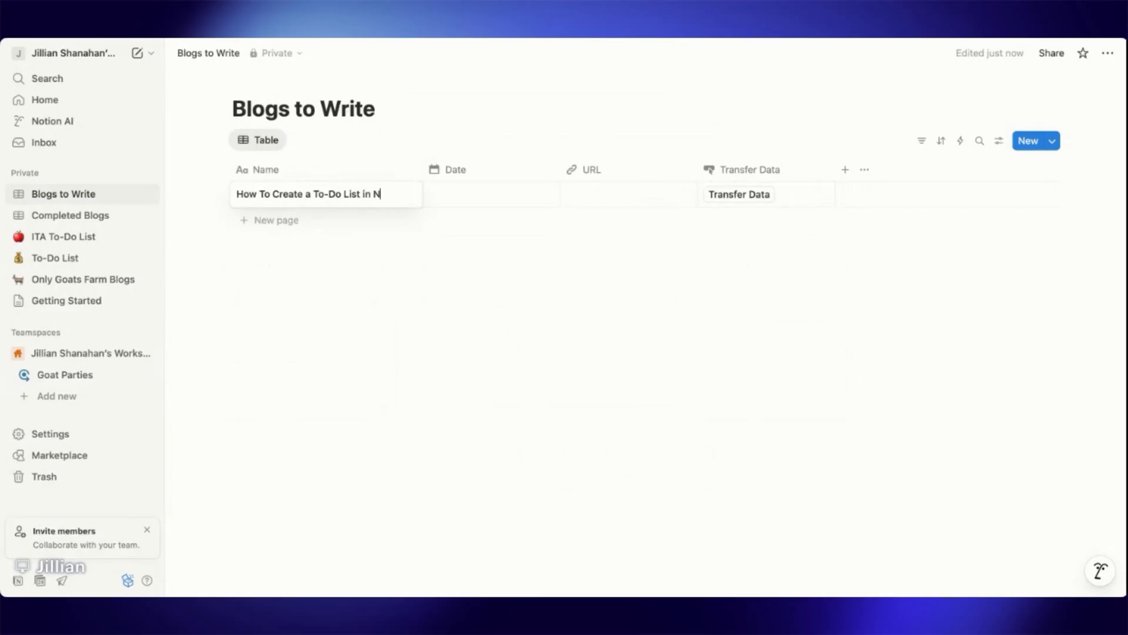
type("otion")
key("Escape")
left_click(481, 273)
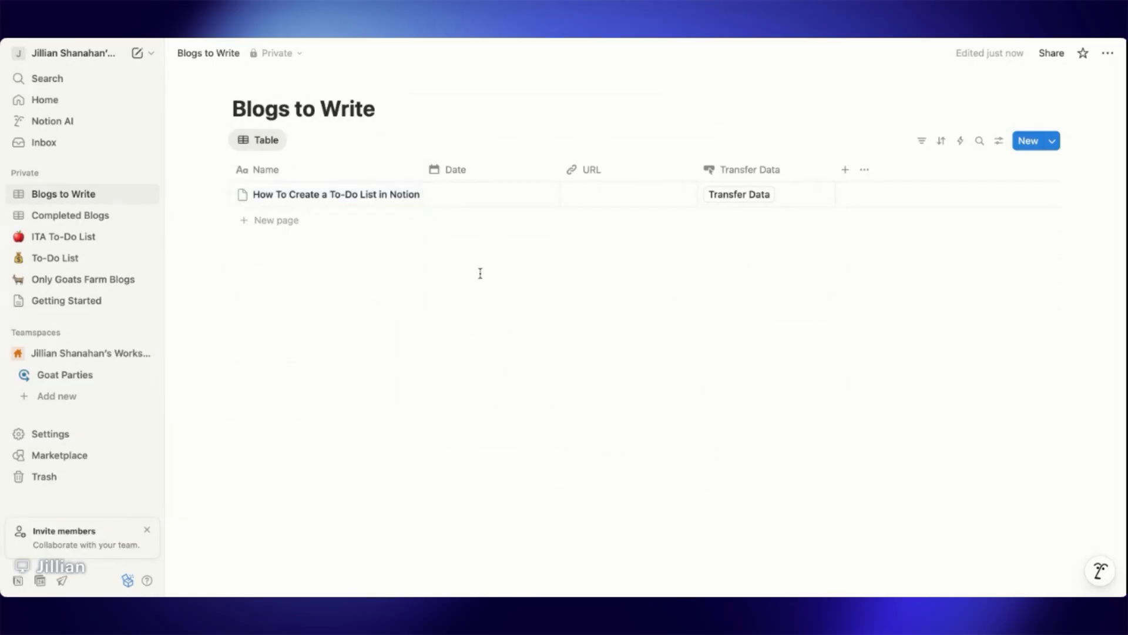
Set the URL of the How To Create a To-Do List in Notion entry to notion.com
left_click(496, 204)
key("Escape")
left_click(631, 202)
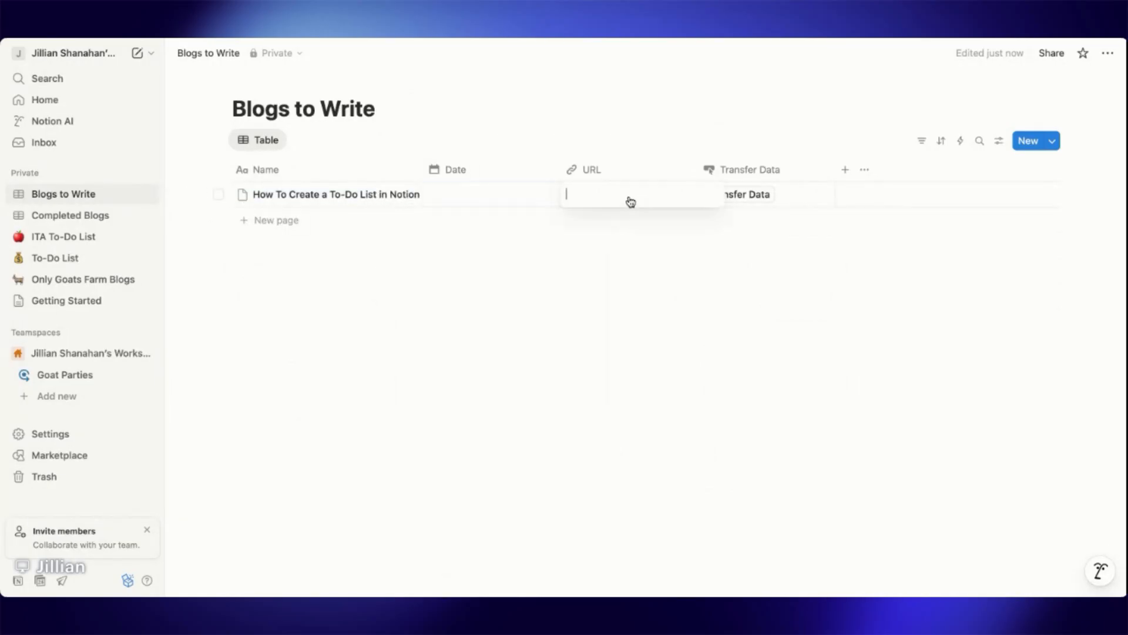
type("notion.copm")
key("BackSpace")
key("BackSpace")
type("m")
key("Return")
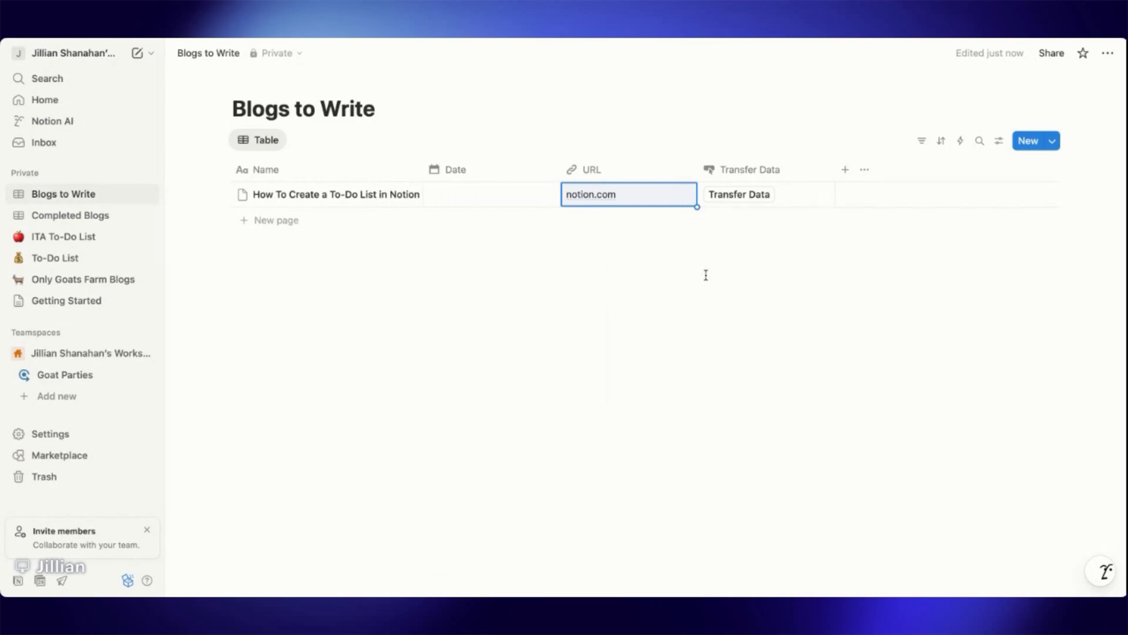
Run Transfer Data on the How To Create a To-Do List in Notion entry and check the Completed Blogs table
left_click(752, 195)
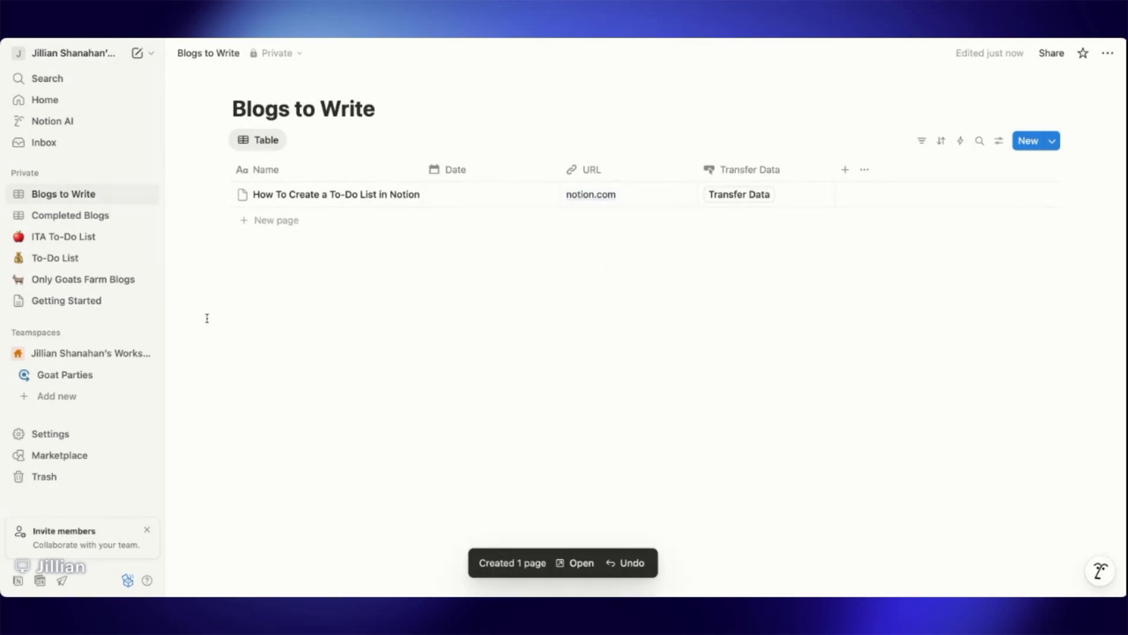
left_click(98, 216)
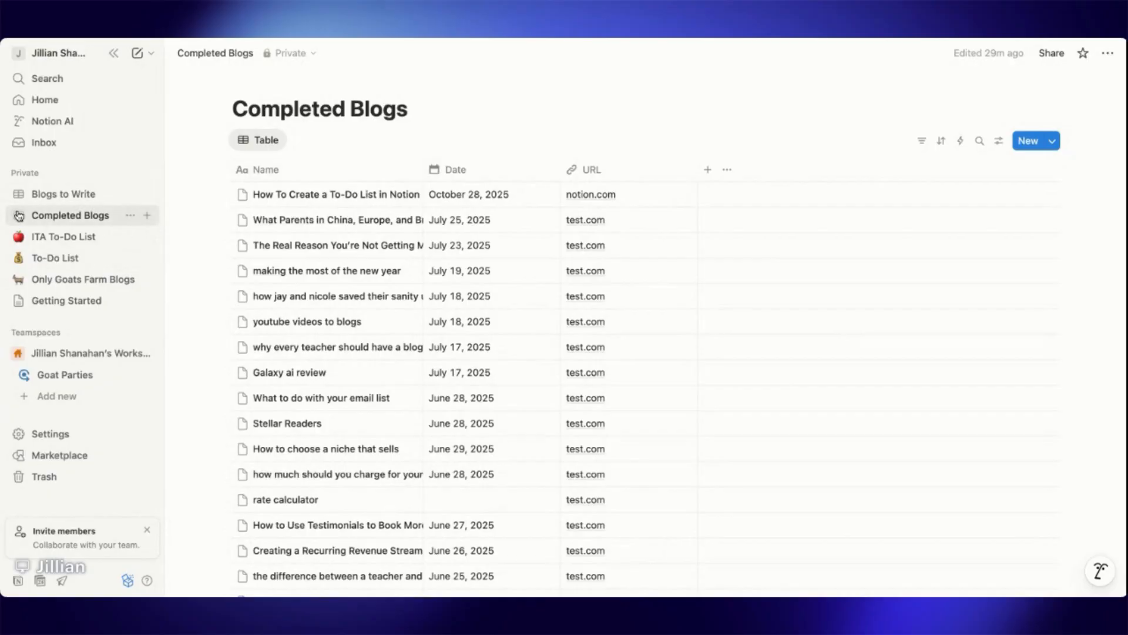
Delete the How To Create a To-Do List in Notion entry from both Blogs to Write and Completed Blogs
left_click(86, 202)
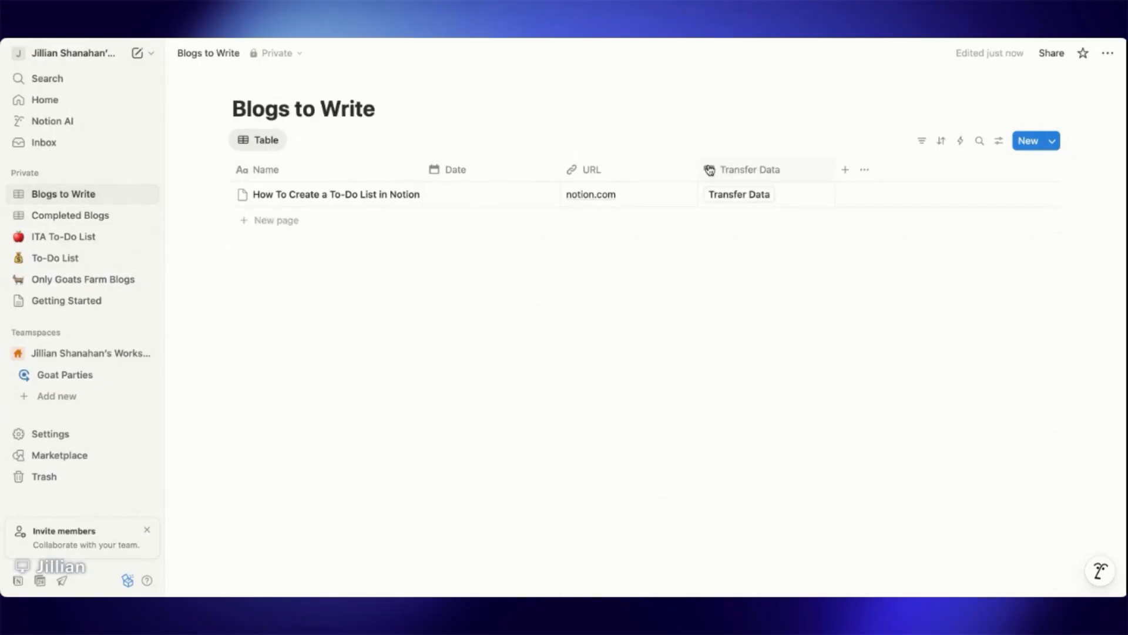
left_click(219, 195)
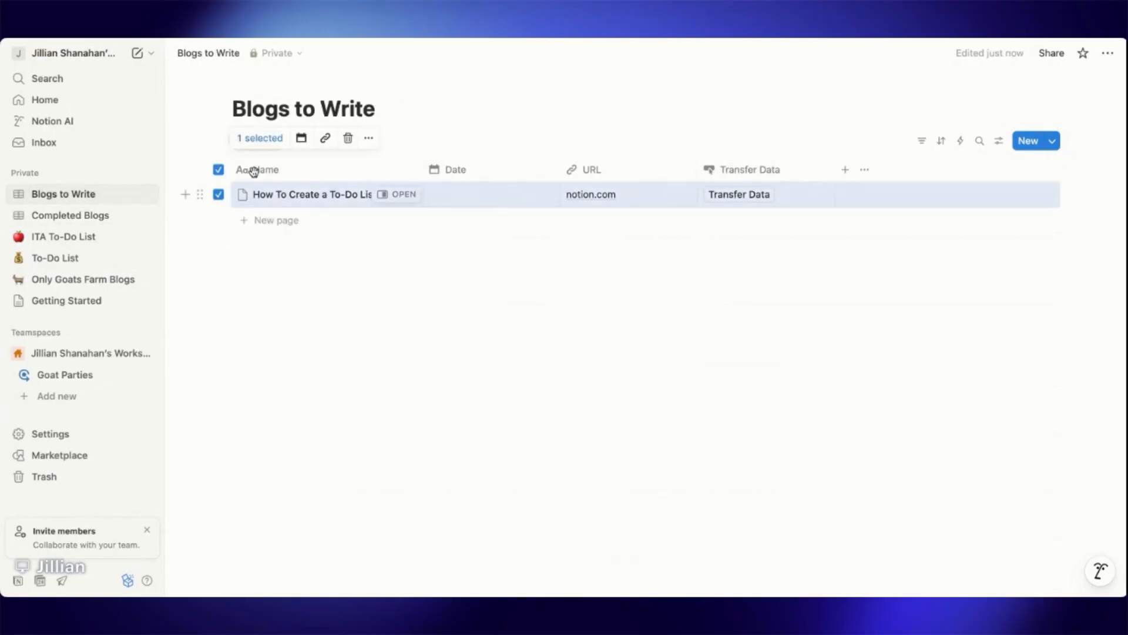
left_click(351, 139)
left_click(83, 216)
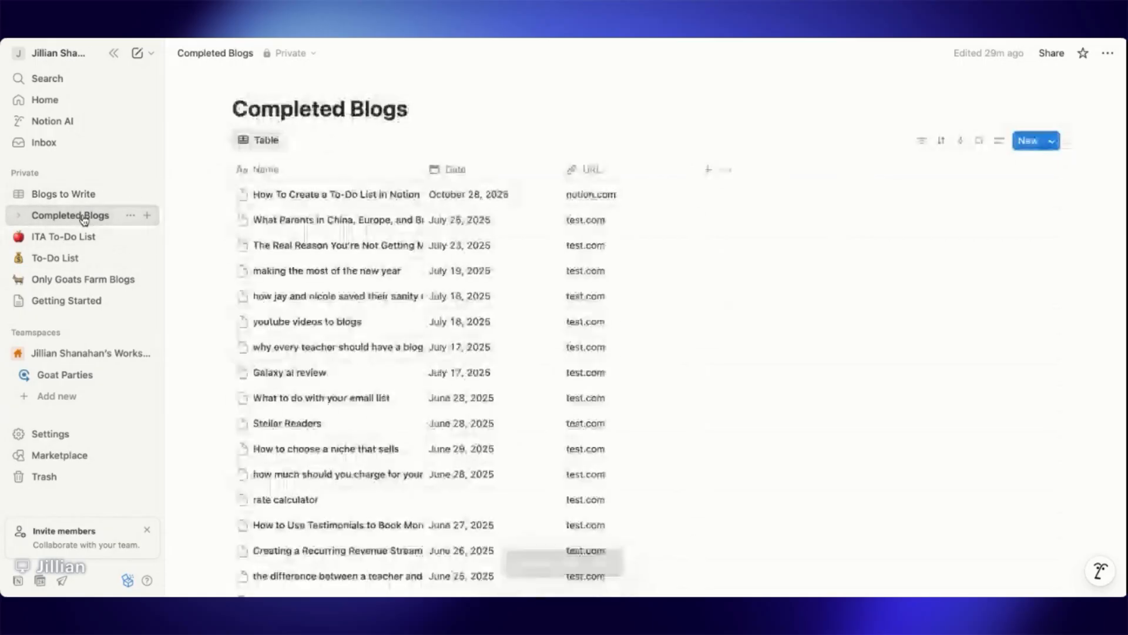
left_click(219, 194)
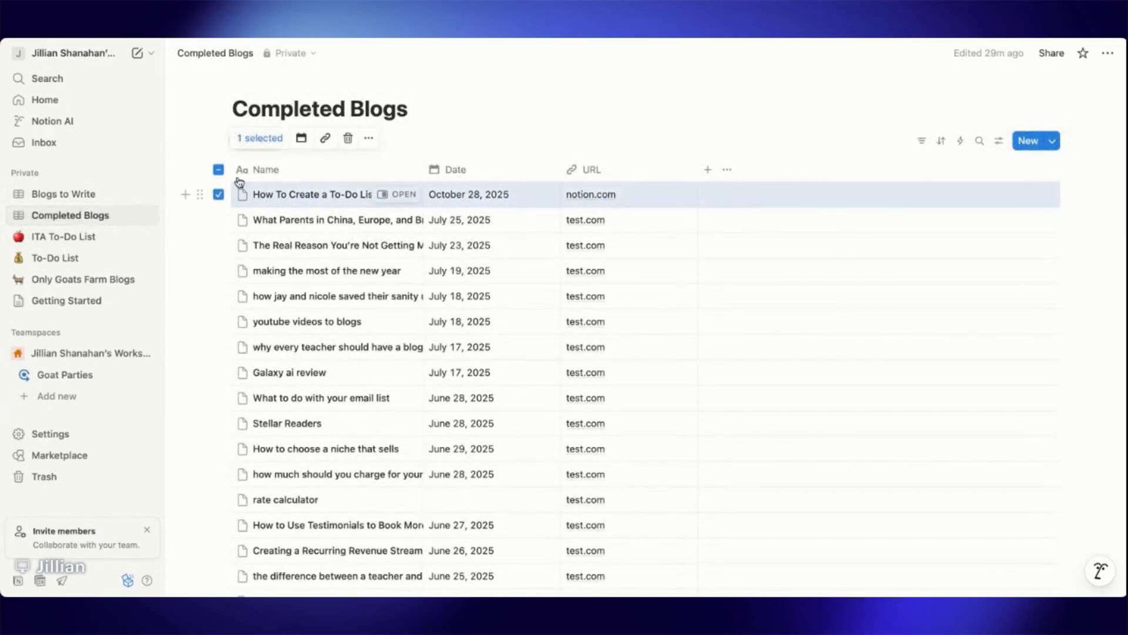
left_click(352, 138)
Add a two-way relation property to Blogs to Write that links to the ITA To Do List data source
left_click(63, 193)
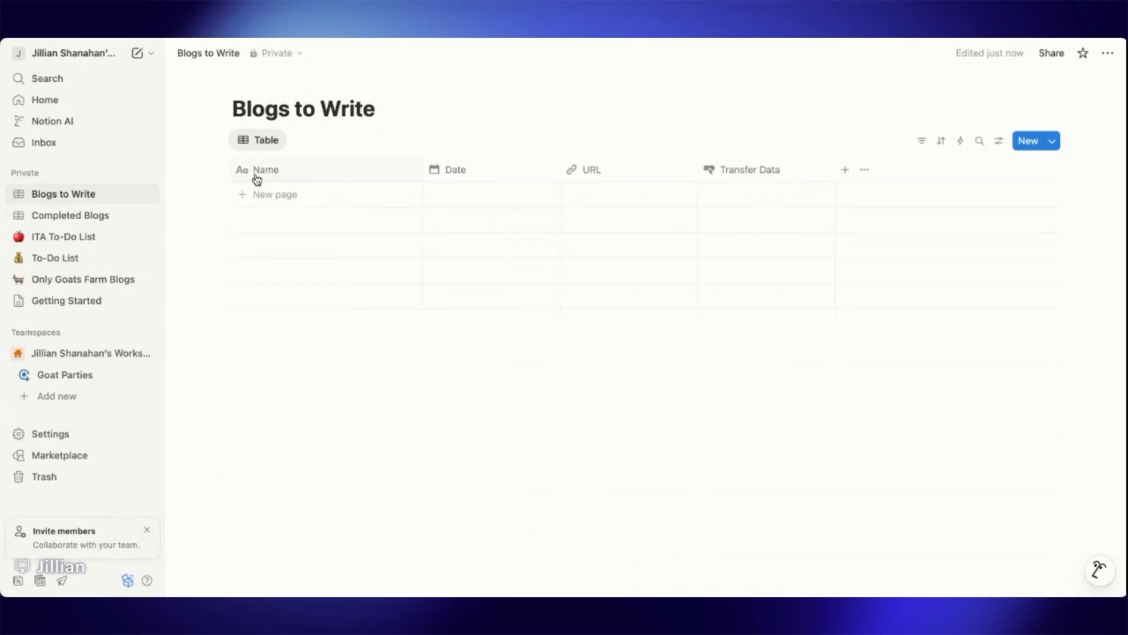
left_click(845, 169)
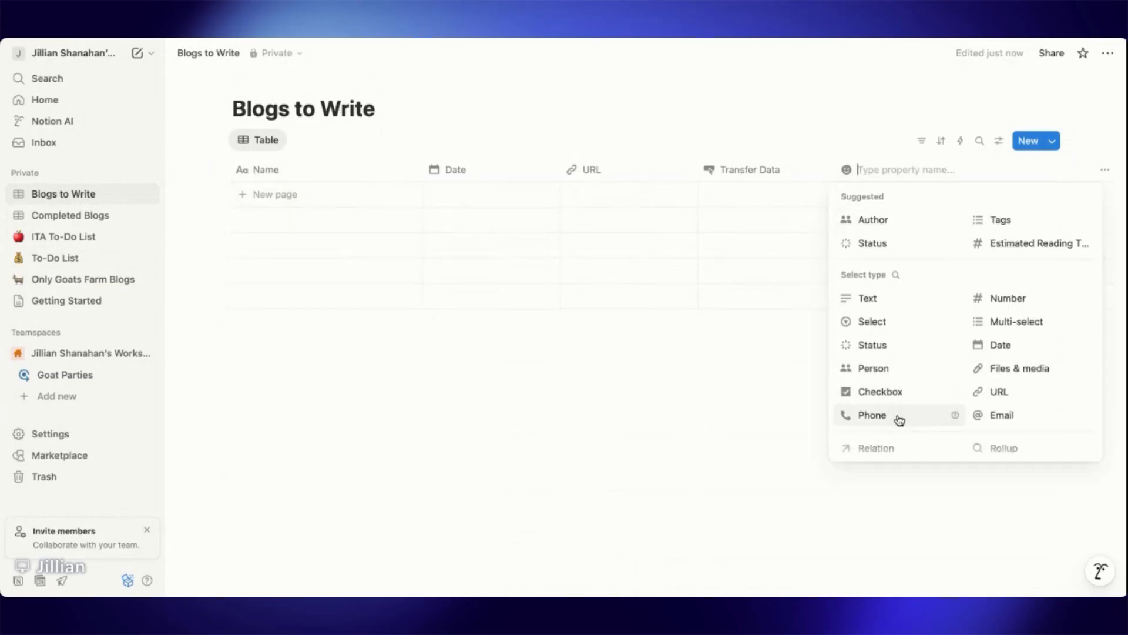
scroll(899, 419, "down", 2)
left_click(927, 404)
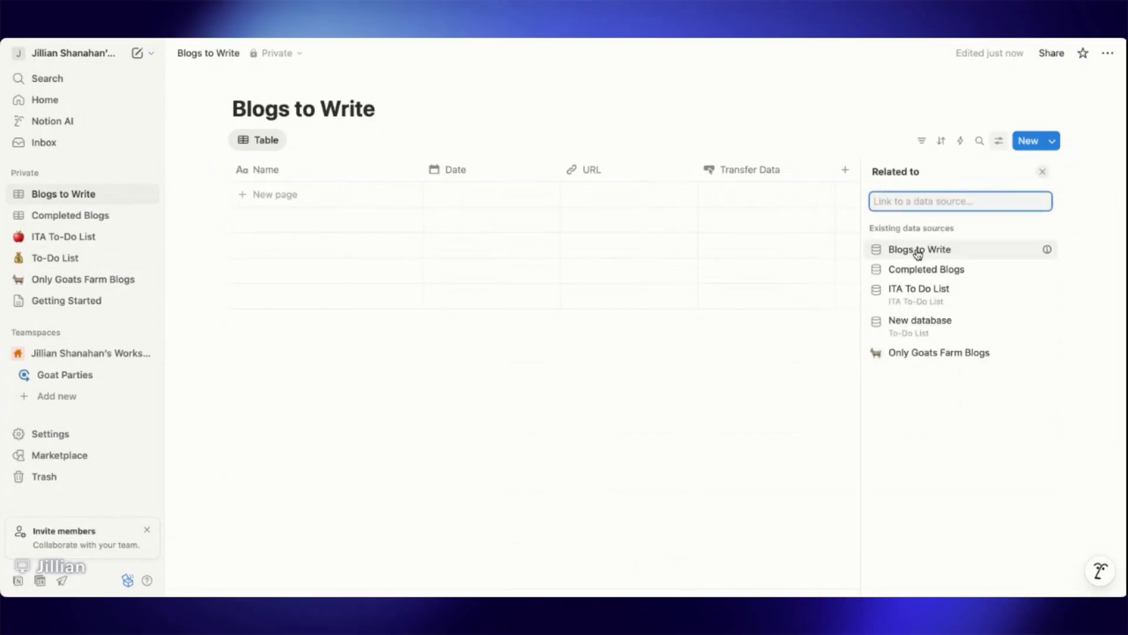
left_click(921, 295)
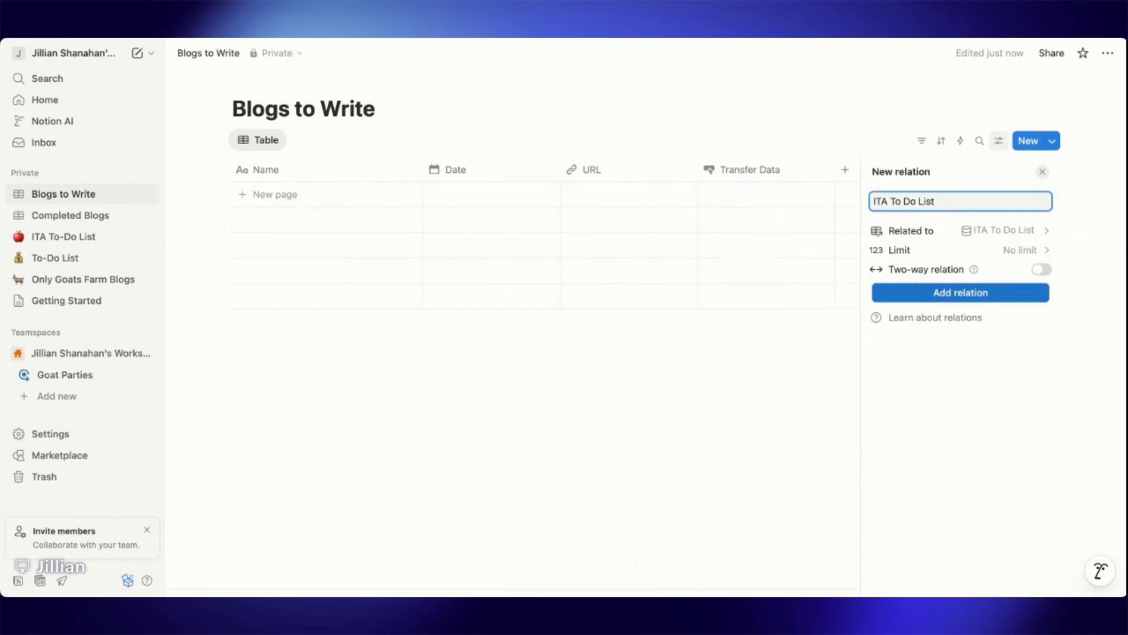
left_click(1036, 268)
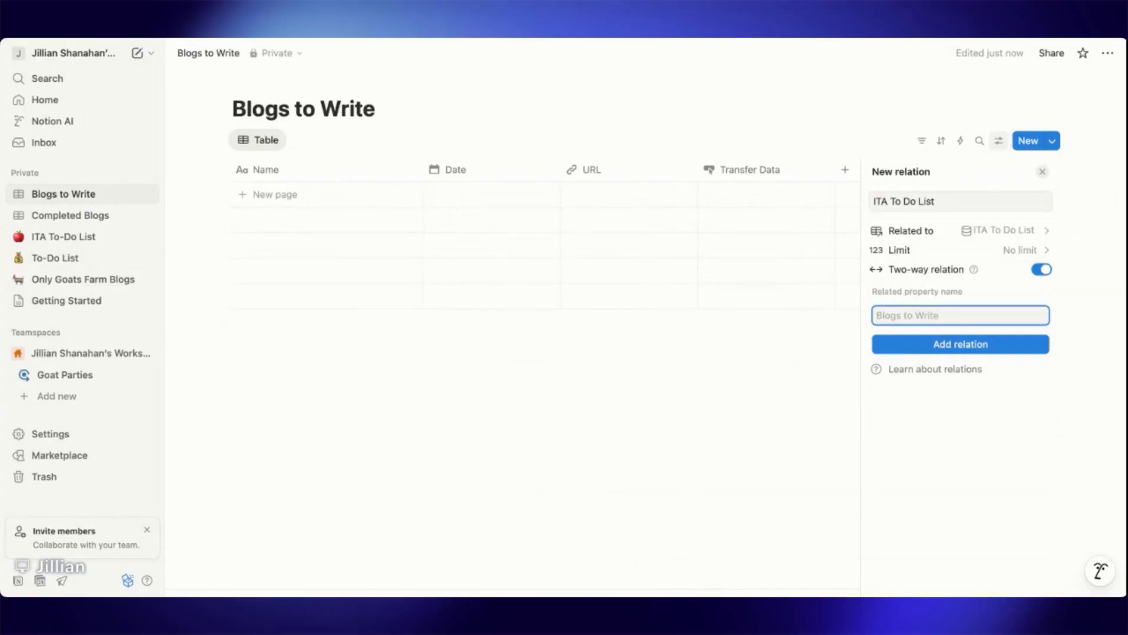
left_click(949, 342)
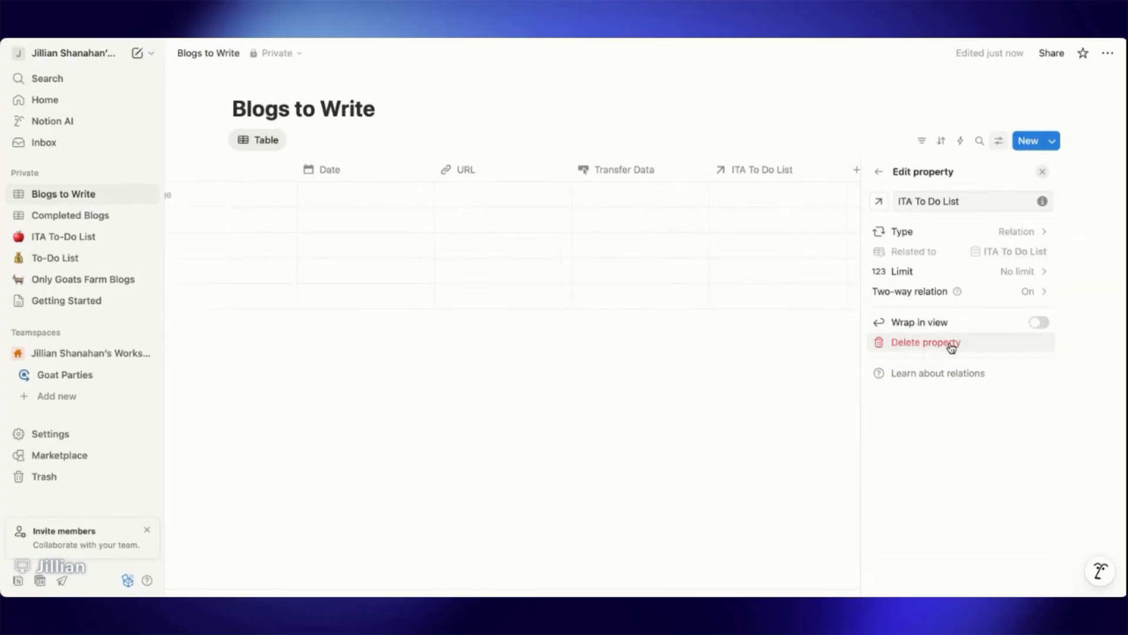
left_click(775, 422)
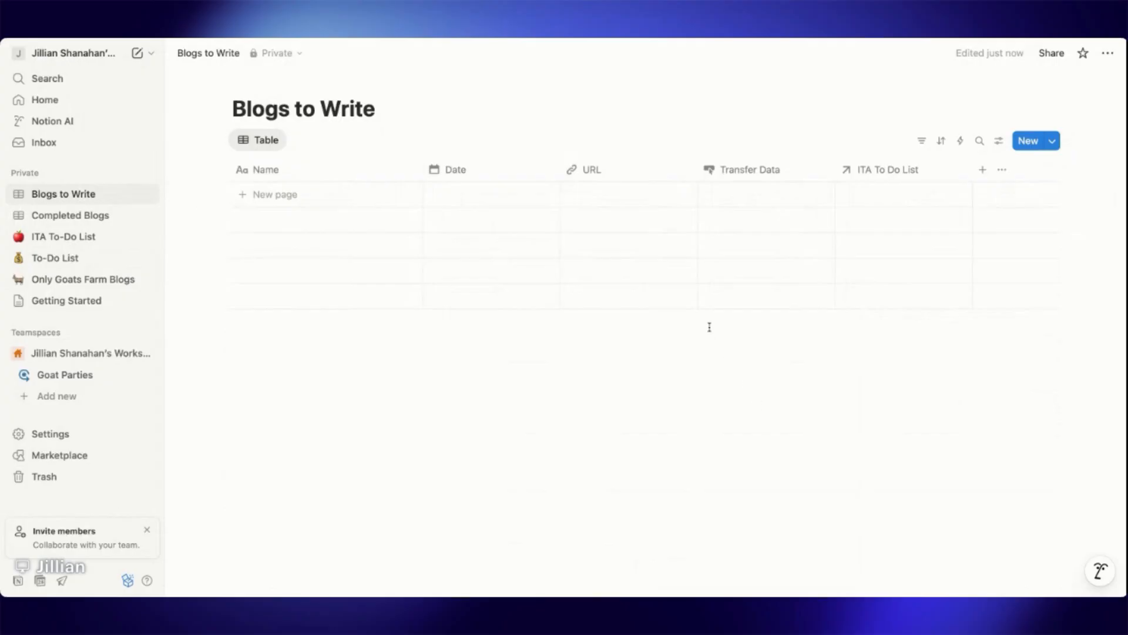
Start a new ITA To-Do List page for October 29, 2025 and look at its Blogs to Write relation
left_click(94, 236)
left_click(623, 339)
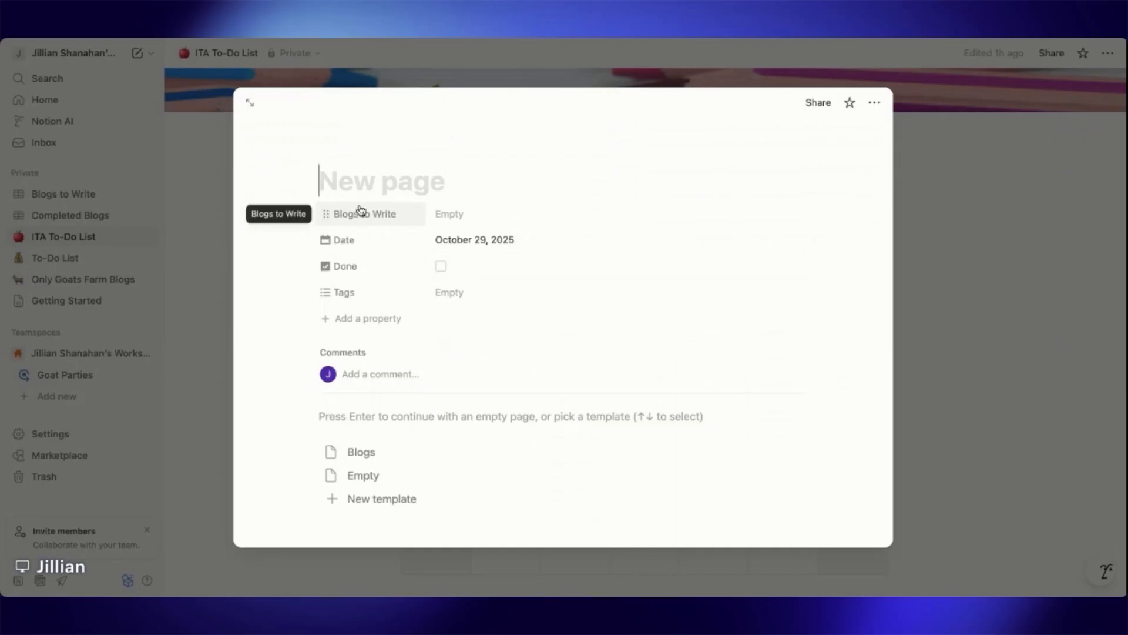
left_click(447, 214)
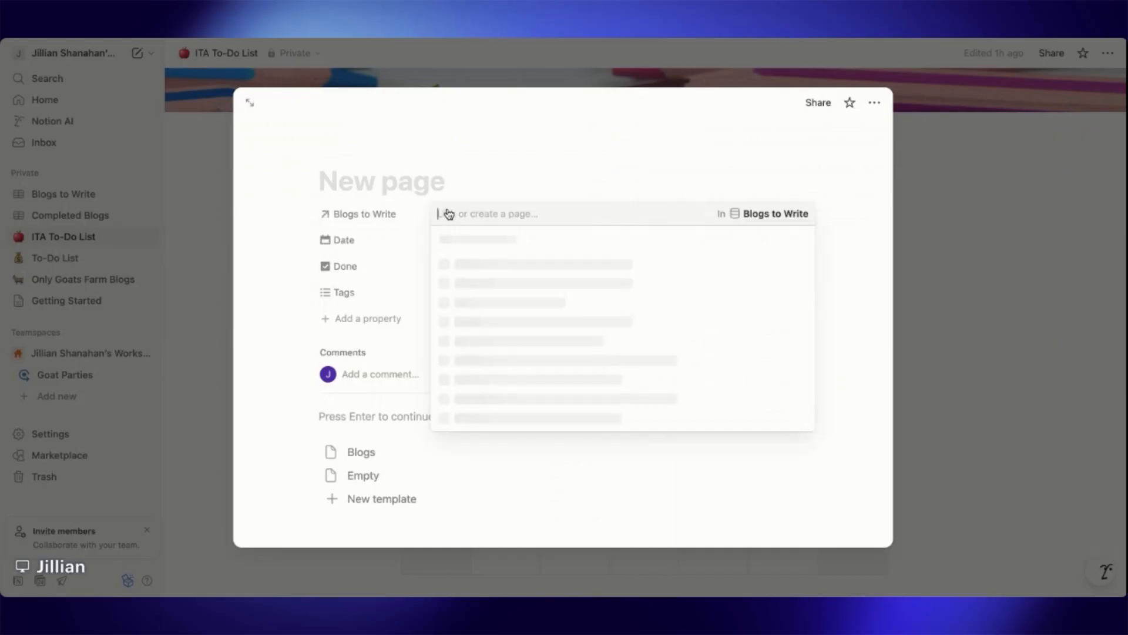
left_click(213, 210)
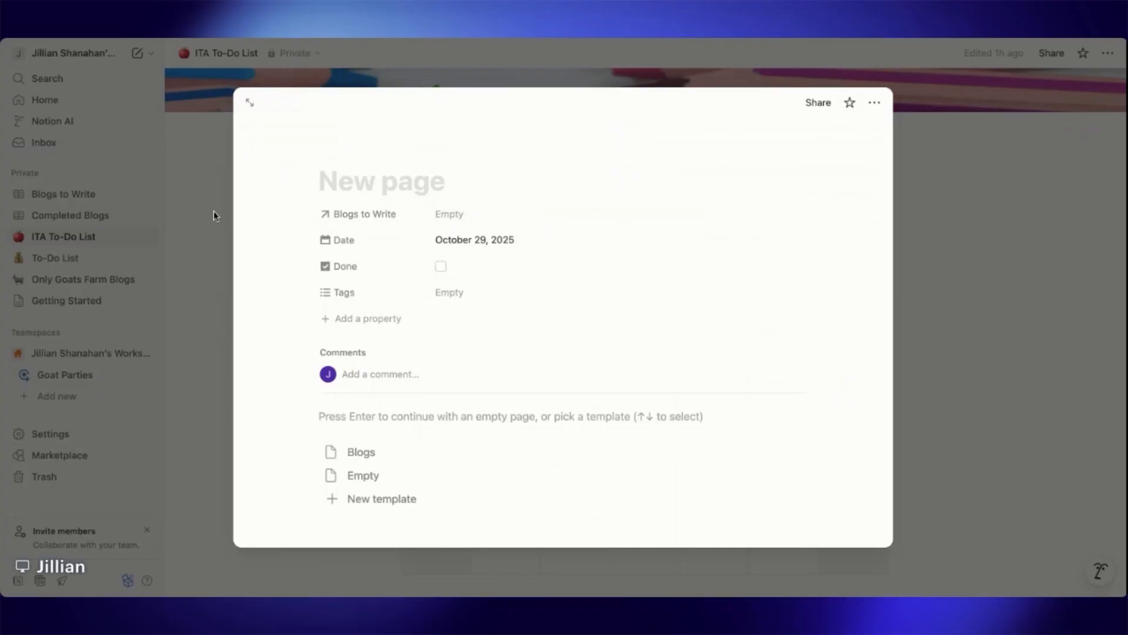
left_click(101, 184)
Add entries named Notion Set-Up For Online Teachers and Notion Tutorial: To-Do List to Blogs to Write
left_click(93, 193)
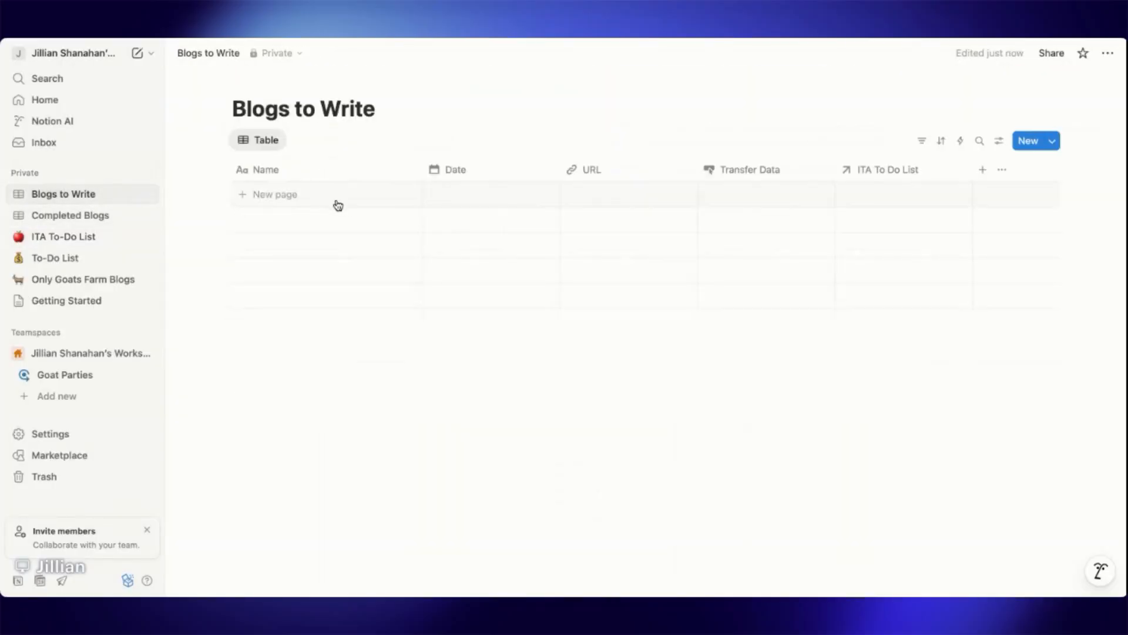
left_click(320, 201)
type("Notion Set-Up For Online Teachers")
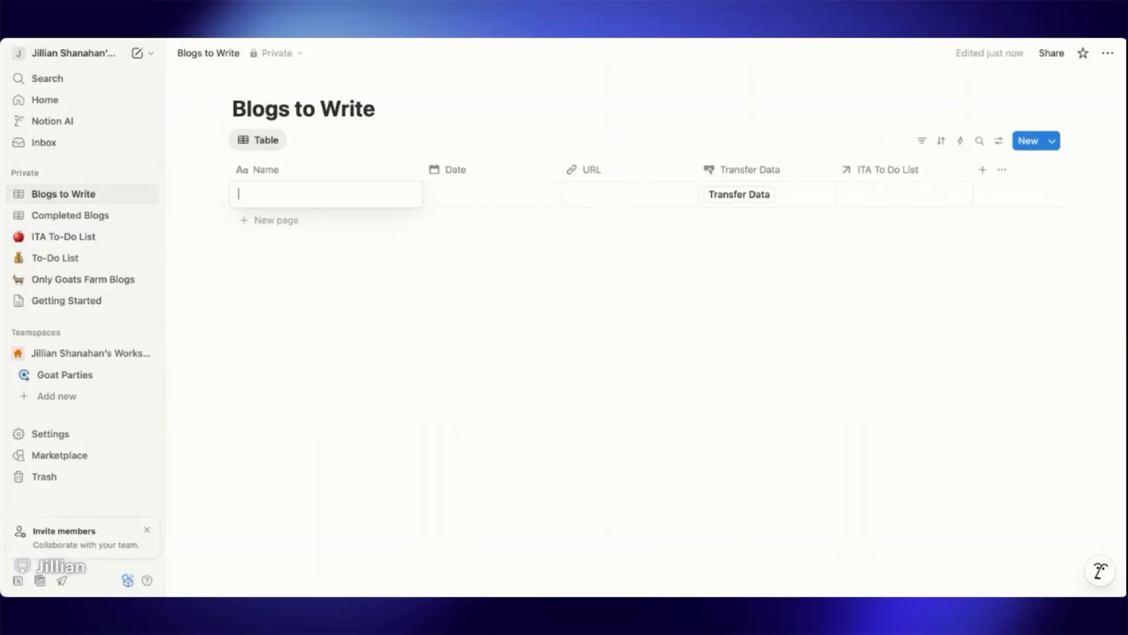
key("Return")
type("Notion Tutorial: To-Do List")
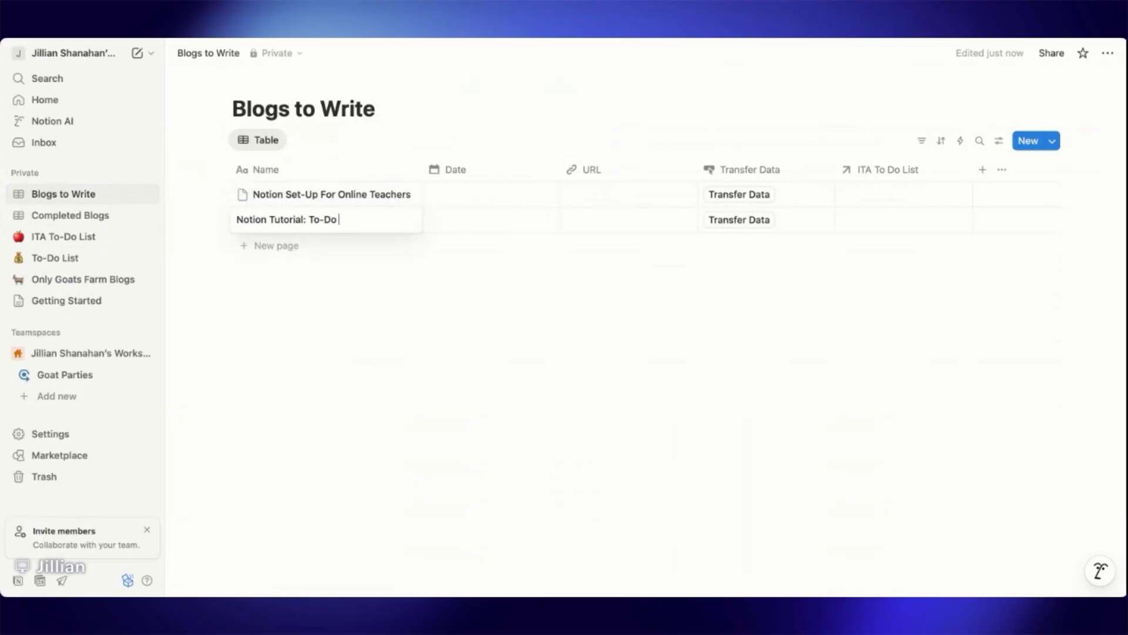
Add a third Blogs to Write entry named Organize Your Blogging with Notion
key("Return")
type("Make Blogging E")
key("BackSpace")
key("BackSpace")
key("BackSpace")
key("BackSpace")
key("BackSpace")
key("BackSpace")
key("BackSpace")
key("BackSpace")
key("BackSpace")
key("BackSpace")
key("BackSpace")
key("BackSpace")
key("BackSpace")
key("BackSpace")
key("BackSpace")
type("Organize Your Blogging with Notion")
key("Escape")
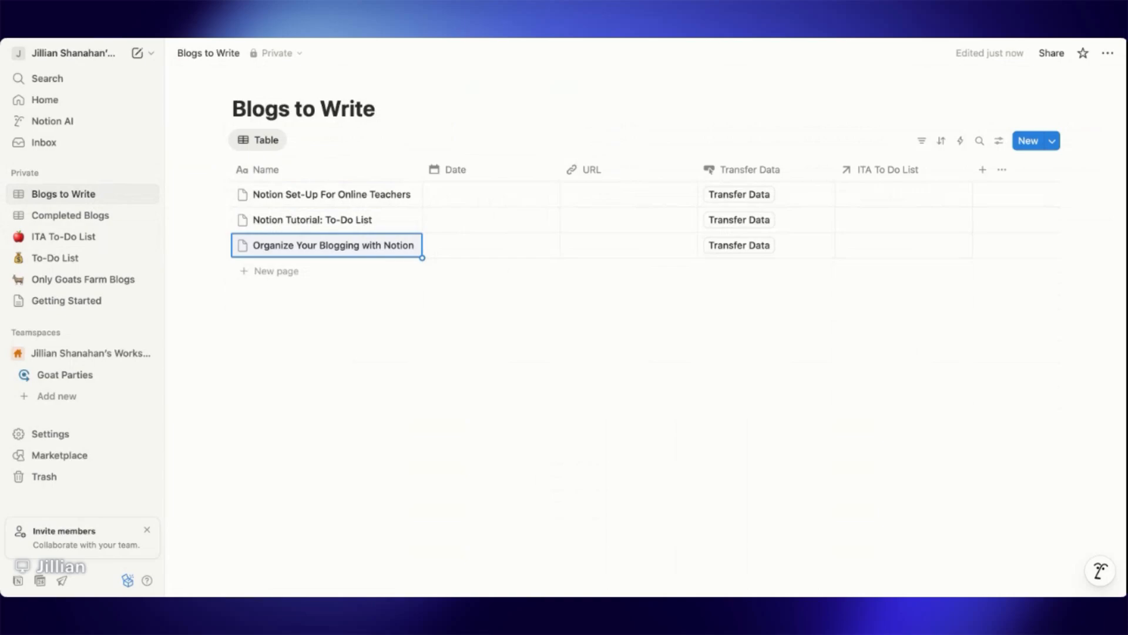
left_click(239, 394)
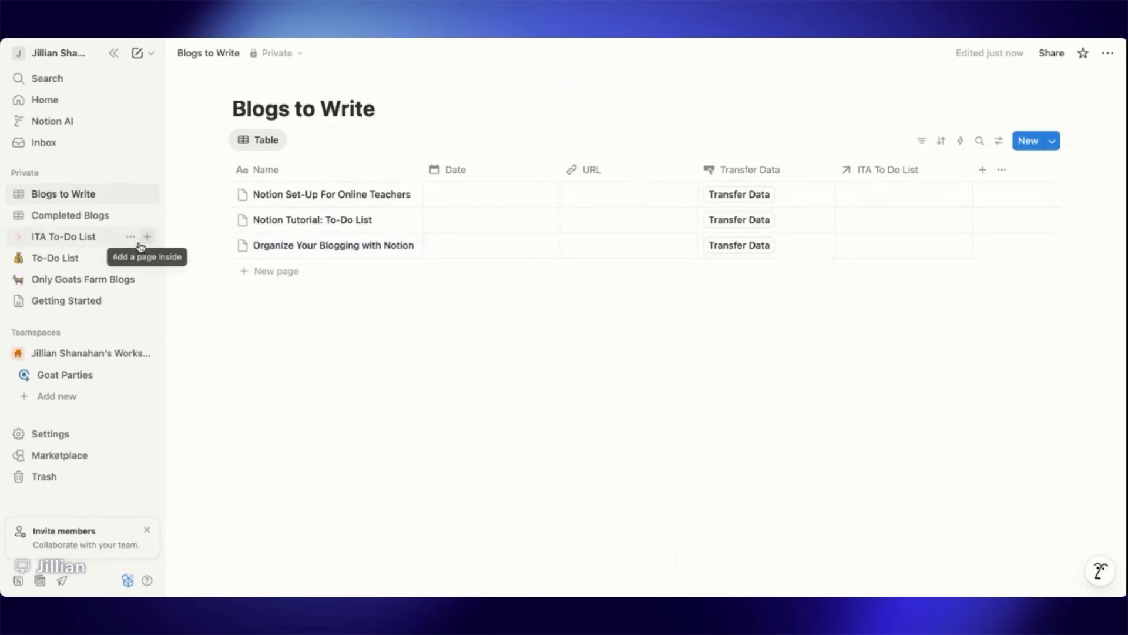
On the ITA To-Do List calendar, link the October 29 page's Blogs to Write relation to Notion Set-Up For Online Teachers
left_click(94, 237)
scroll(517, 384, "down", 2)
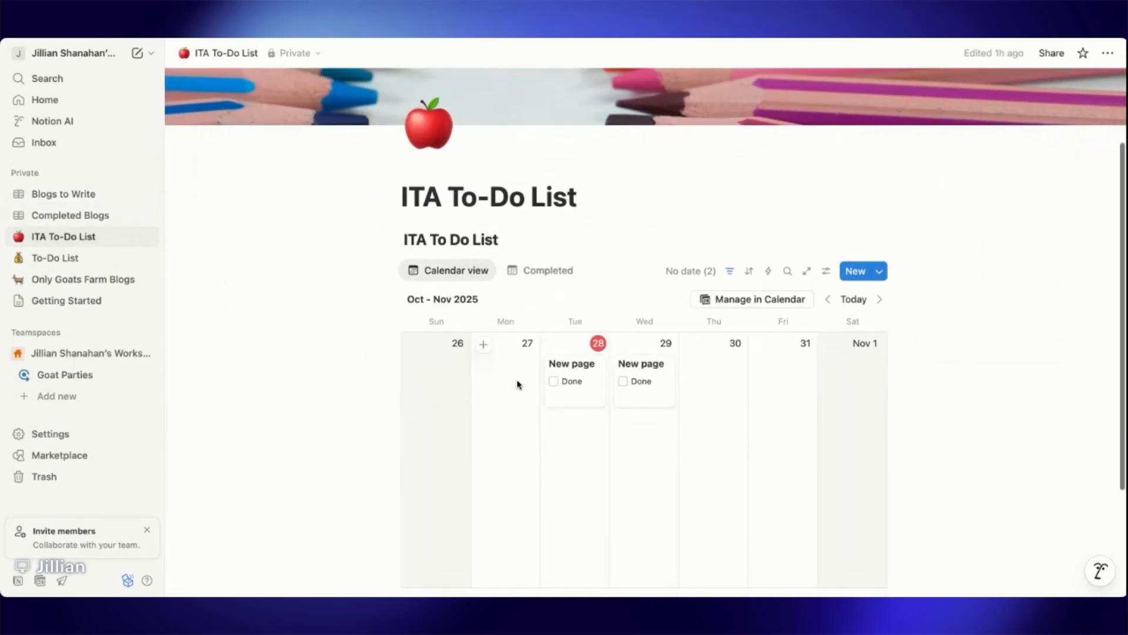
left_click(641, 376)
left_click(453, 214)
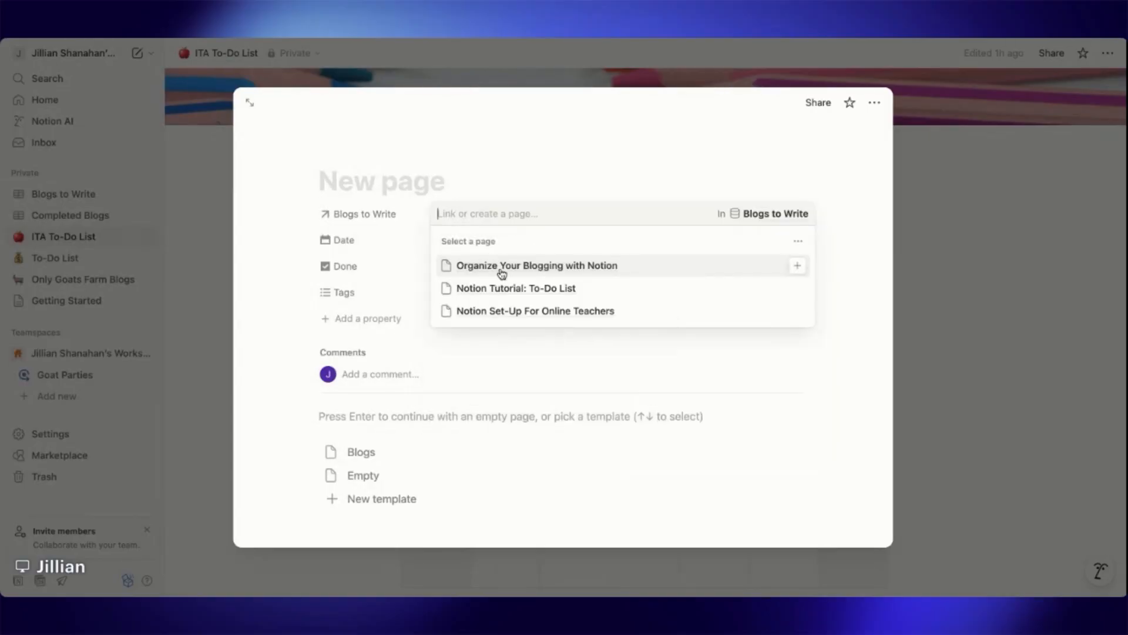
left_click(515, 316)
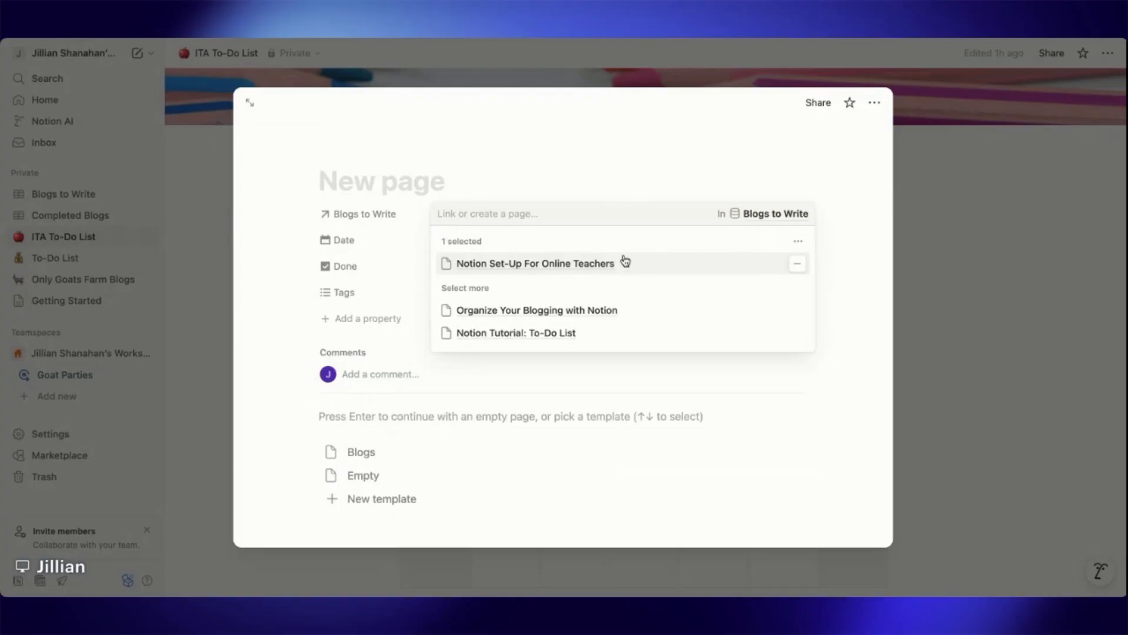
left_click(853, 270)
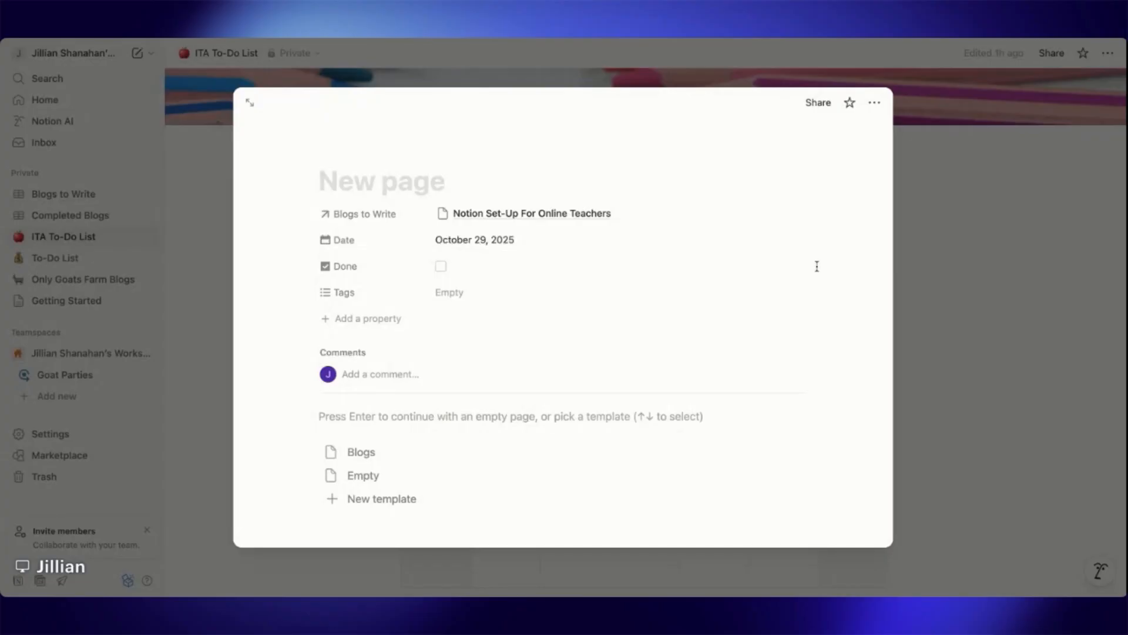
Title the October 29 page Blog, tag it content creation, and close it
type("Blog")
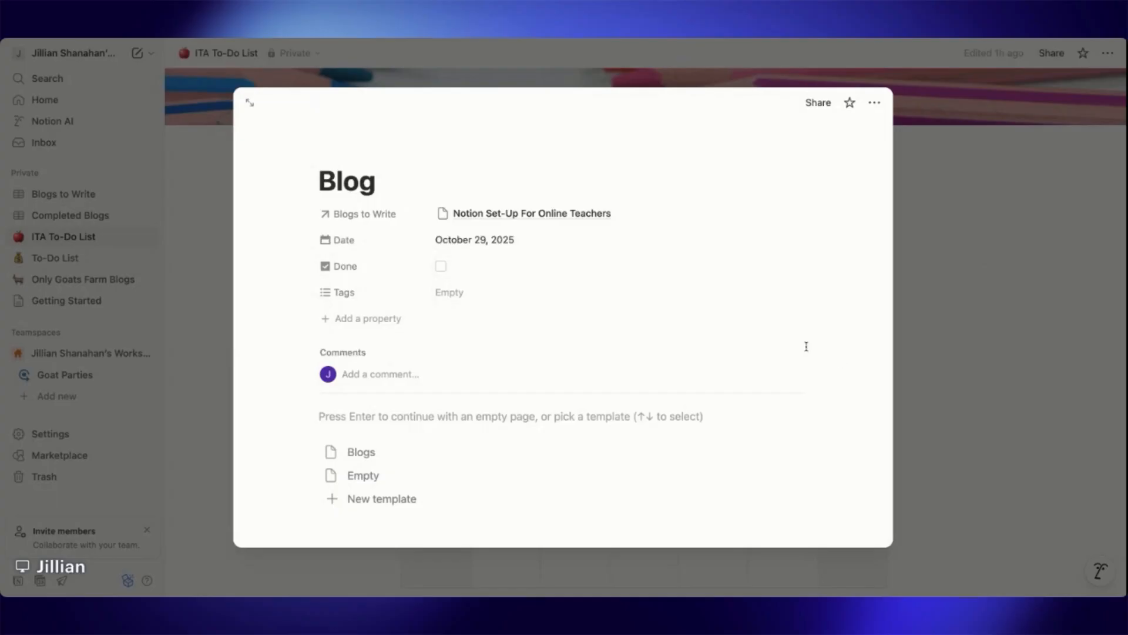
left_click(473, 299)
left_click(485, 341)
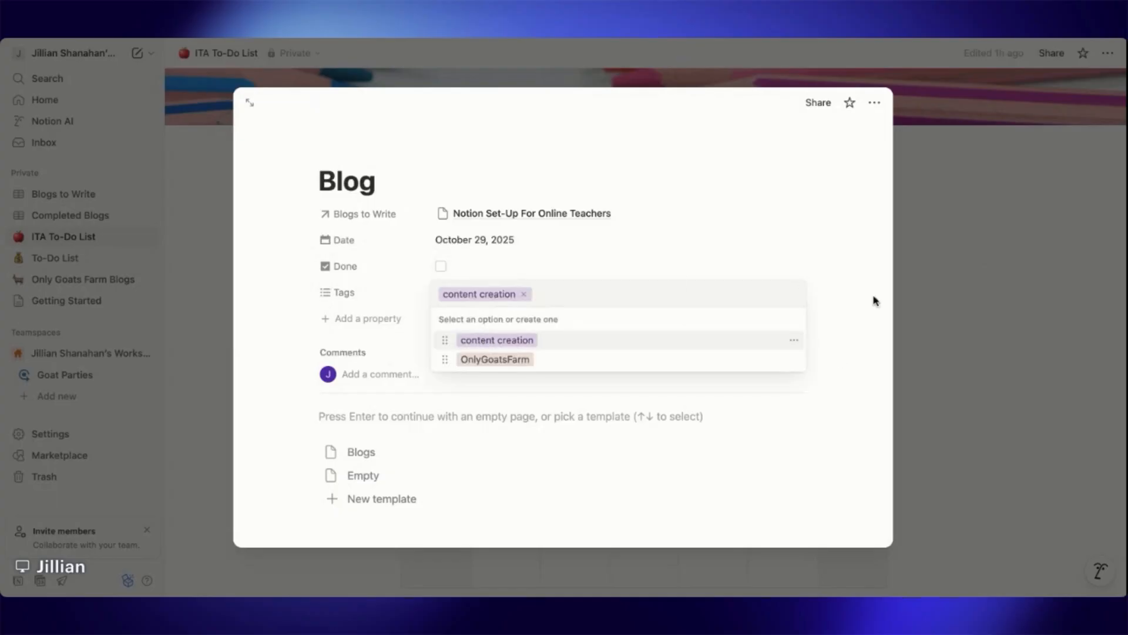
left_click(923, 304)
left_click(922, 304)
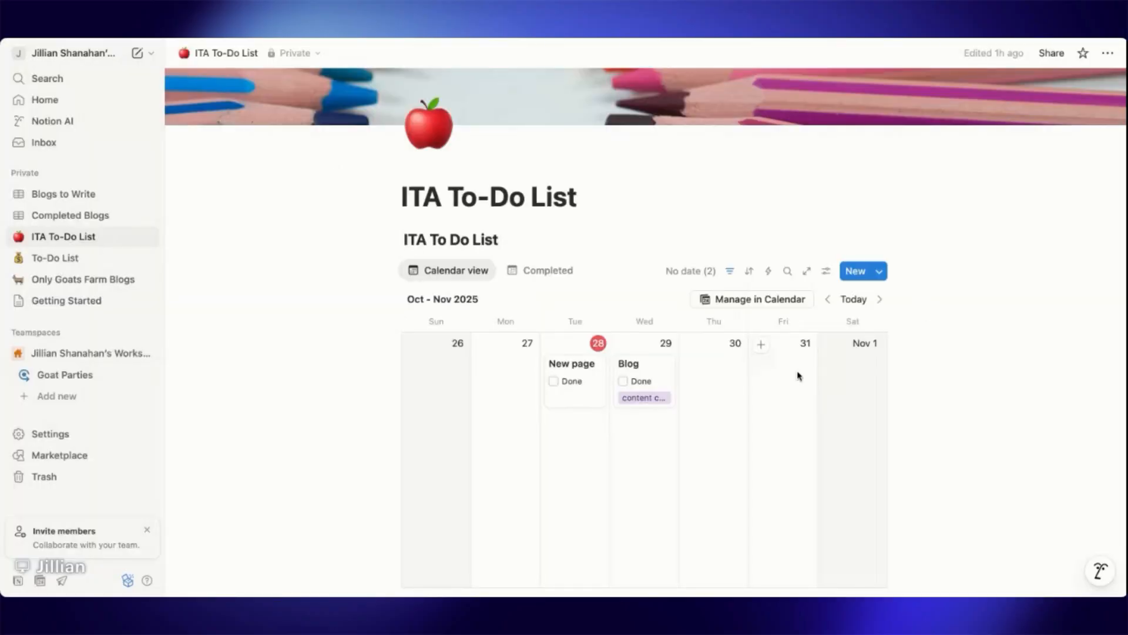
Review the October 29 Blog page's properties and check its reciprocal link in the Blogs to Write database
left_click(664, 374)
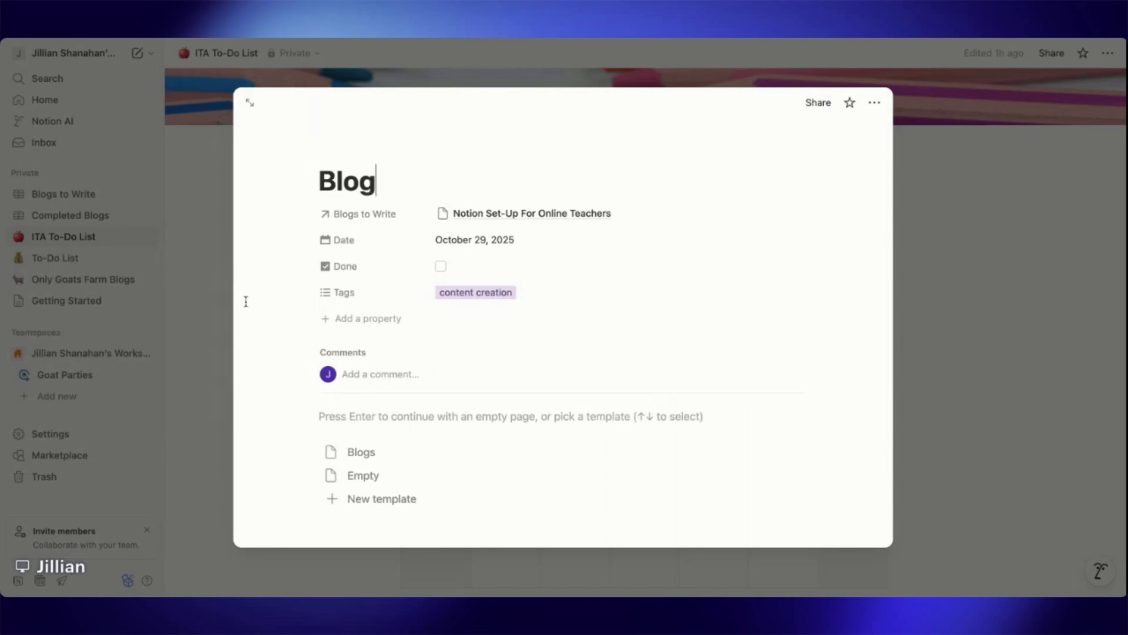
left_click(192, 255)
left_click(84, 195)
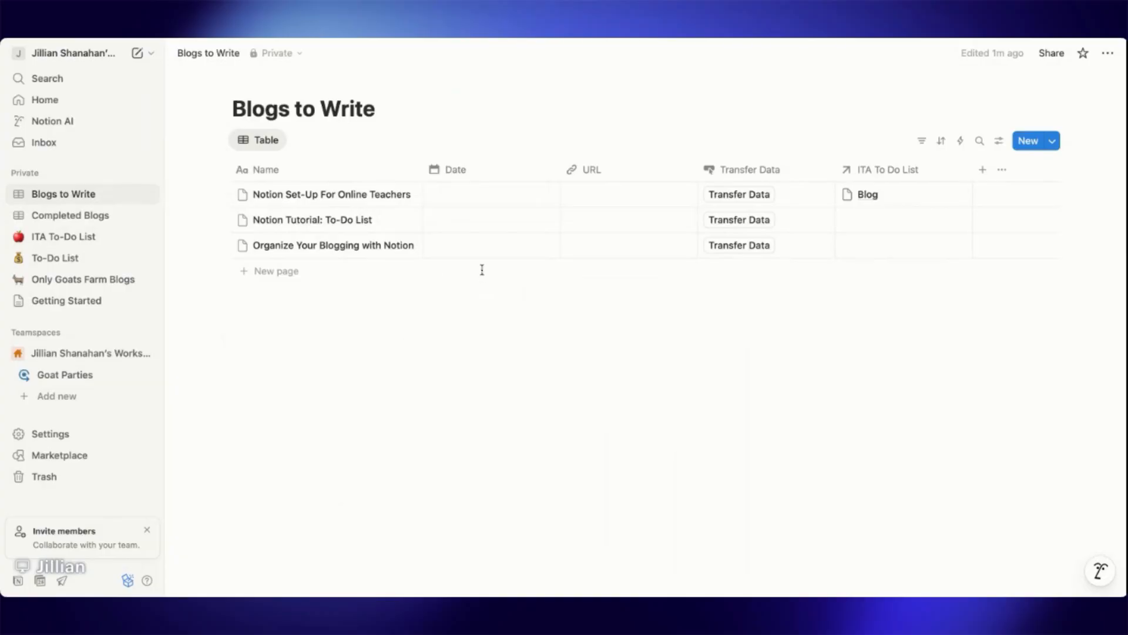
Enter TEST as the URL for all three Blogs to Write entries
left_click(613, 195)
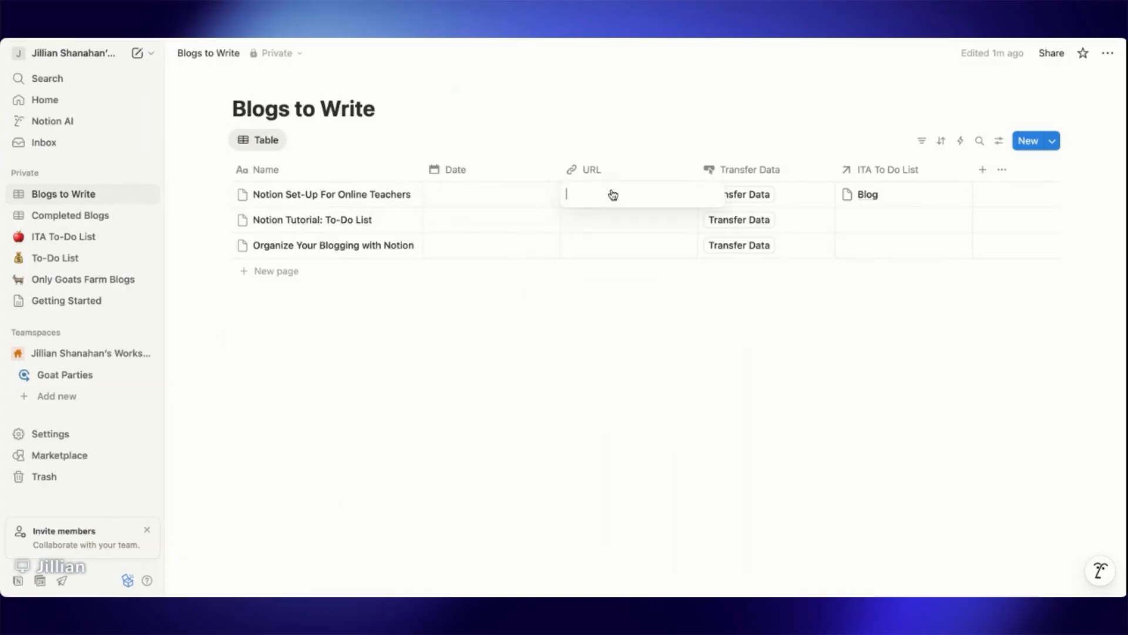
type("ww")
key("Escape")
left_click(604, 220)
type("TEST")
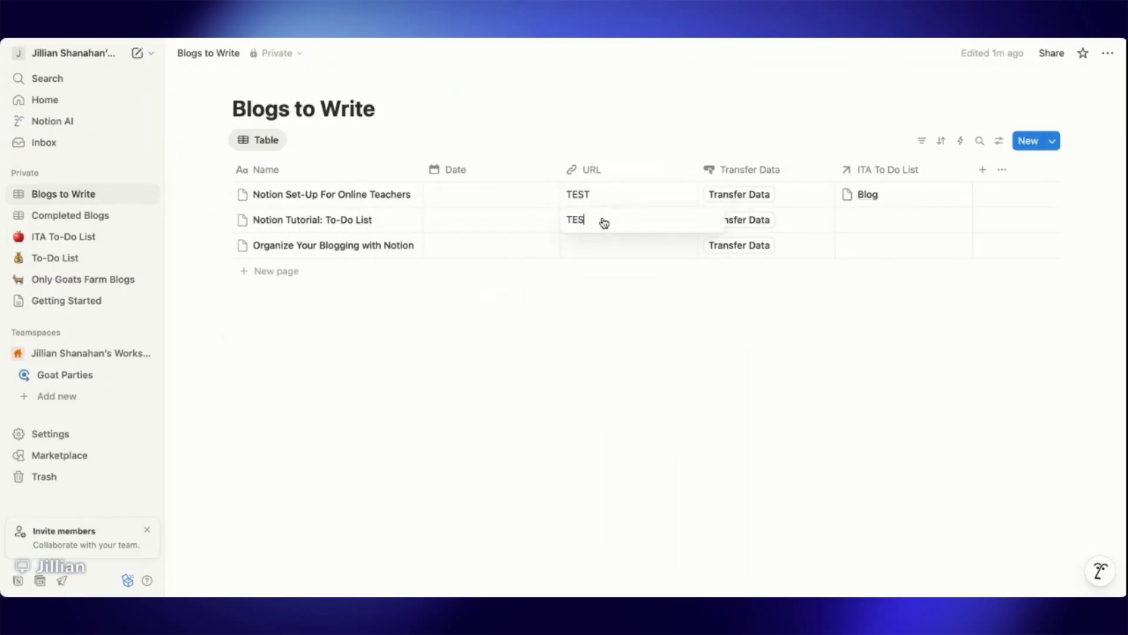
key("Escape")
left_click(595, 253)
type("TEST")
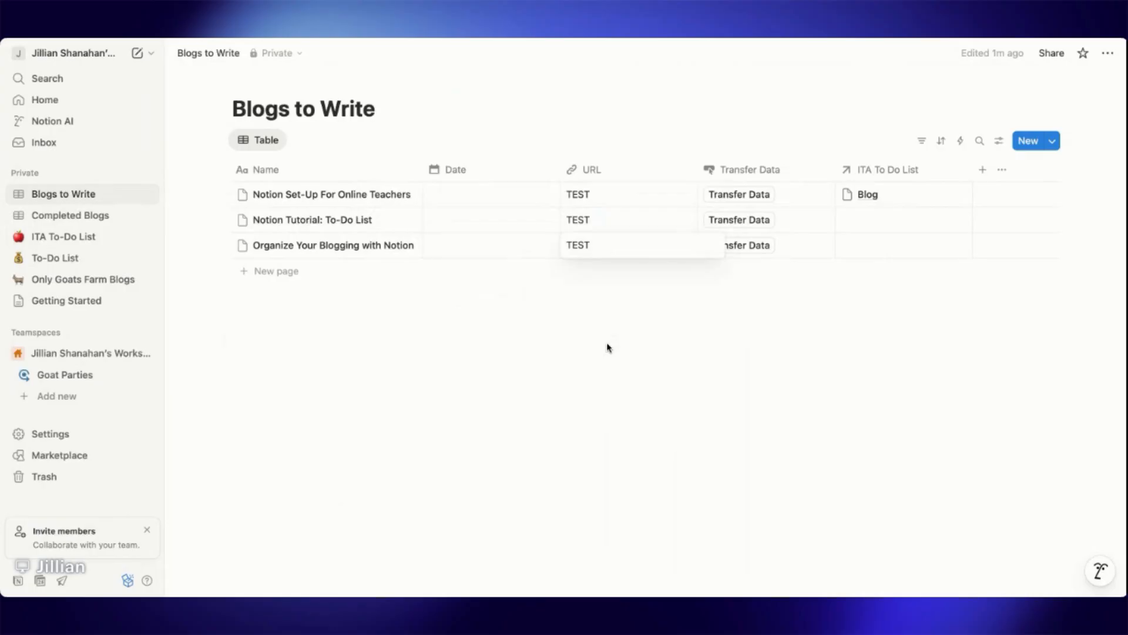
key("Escape")
left_click(656, 360)
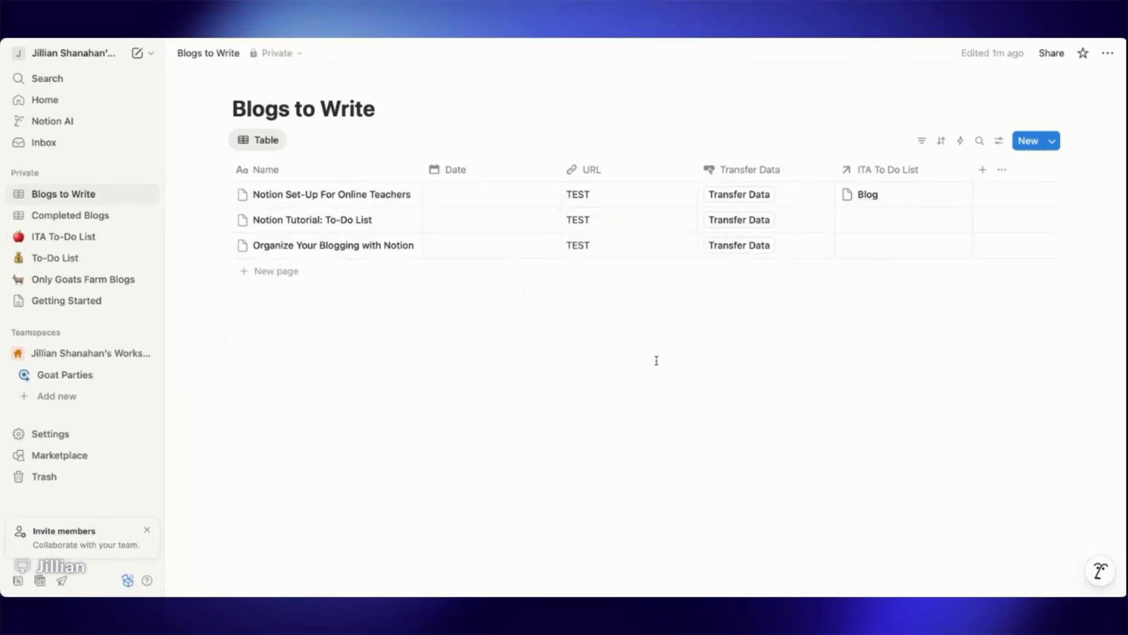
Run Transfer Data on all three Blogs to Write entries and delete those entries from the table
left_click(762, 195)
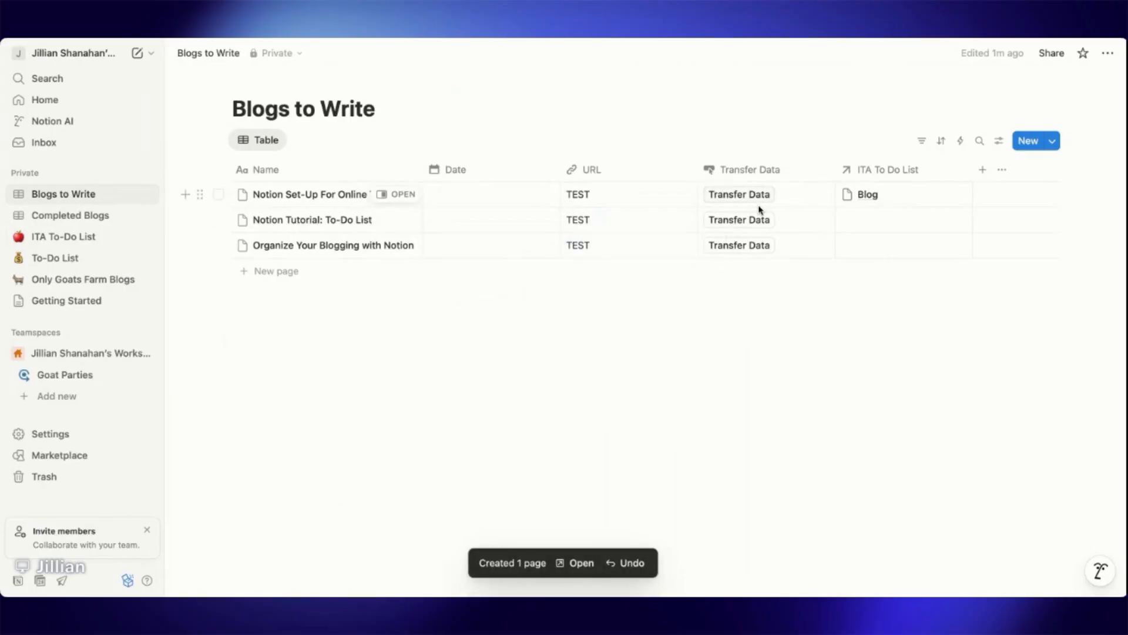
left_click(756, 222)
left_click(756, 252)
left_click(219, 170)
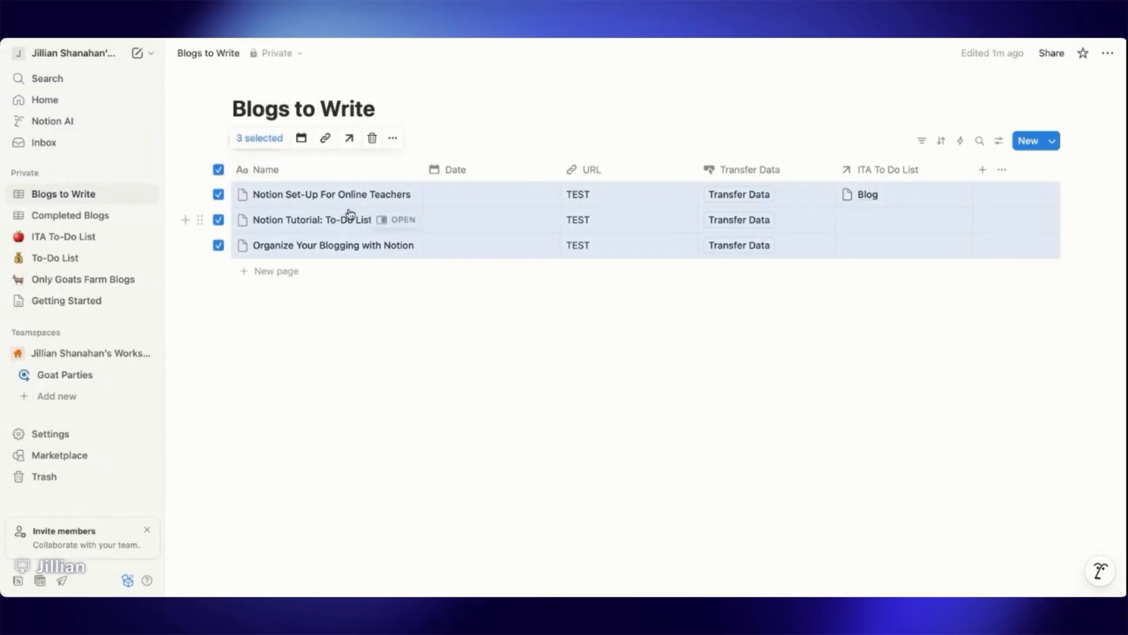
left_click(372, 138)
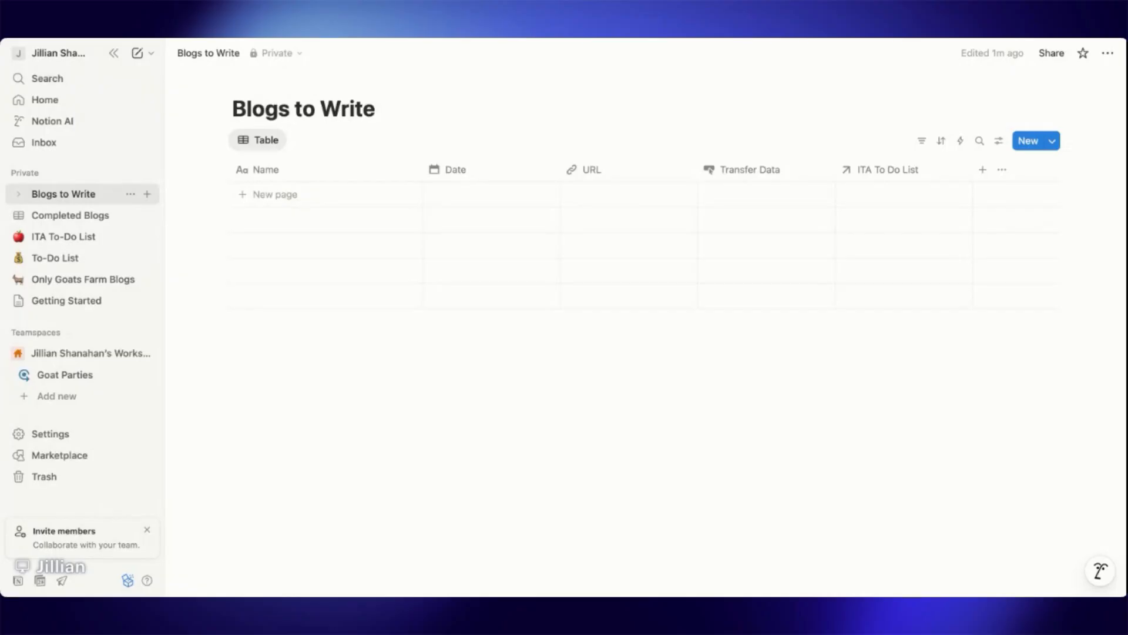
Delete the three transferred entries with the URL TEST from Completed Blogs and return to Blogs to Write
left_click(94, 215)
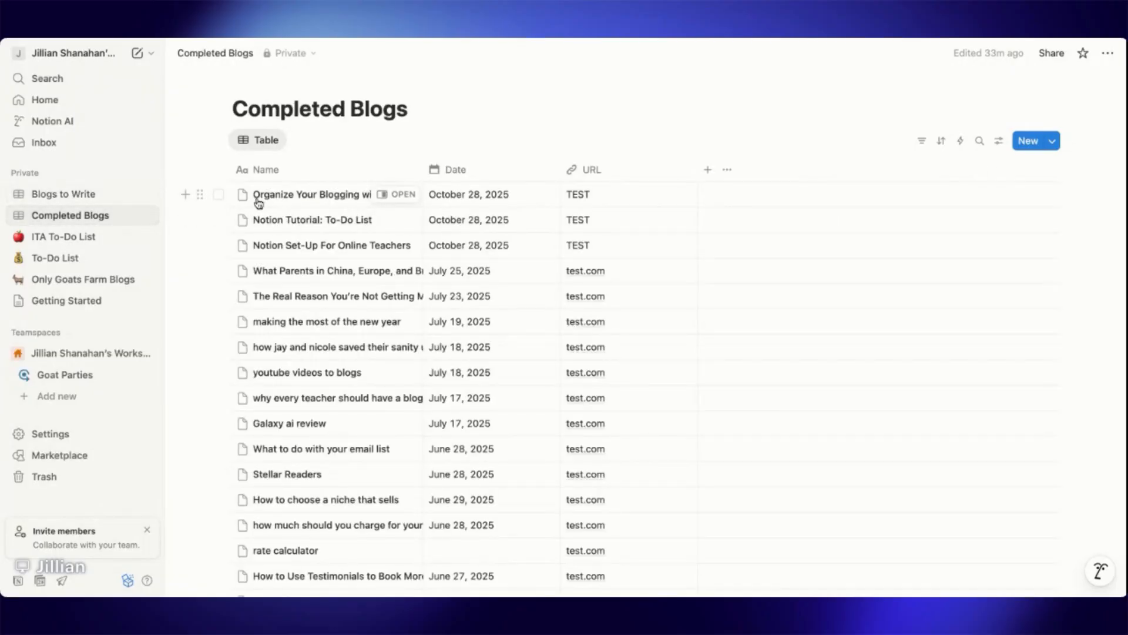
left_click(218, 194)
left_click(218, 219)
left_click(218, 245)
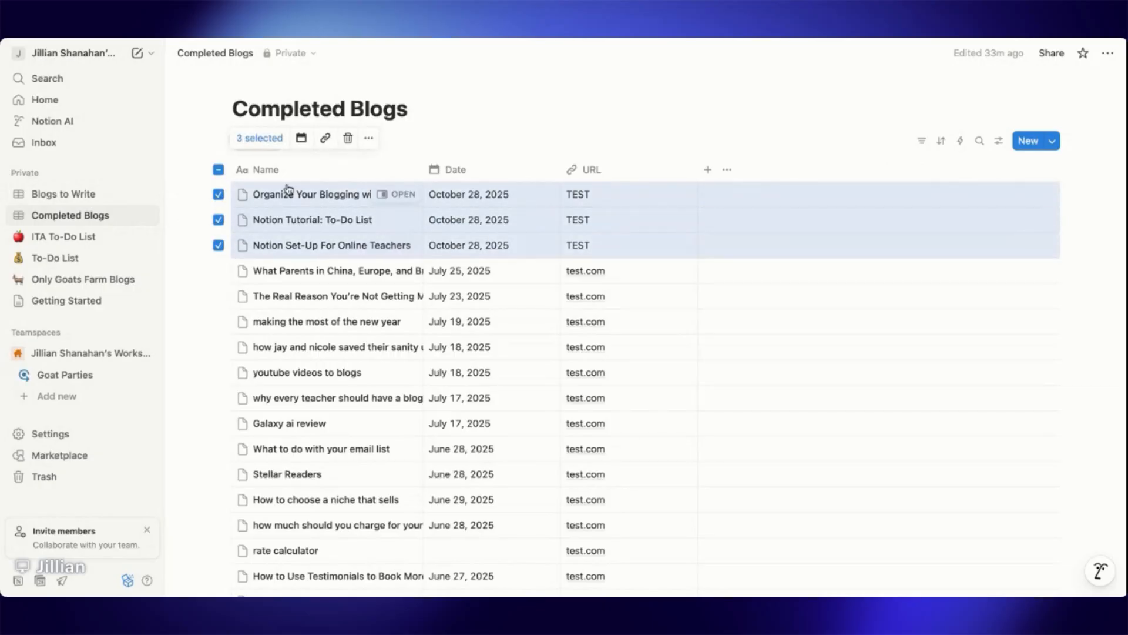
left_click(349, 140)
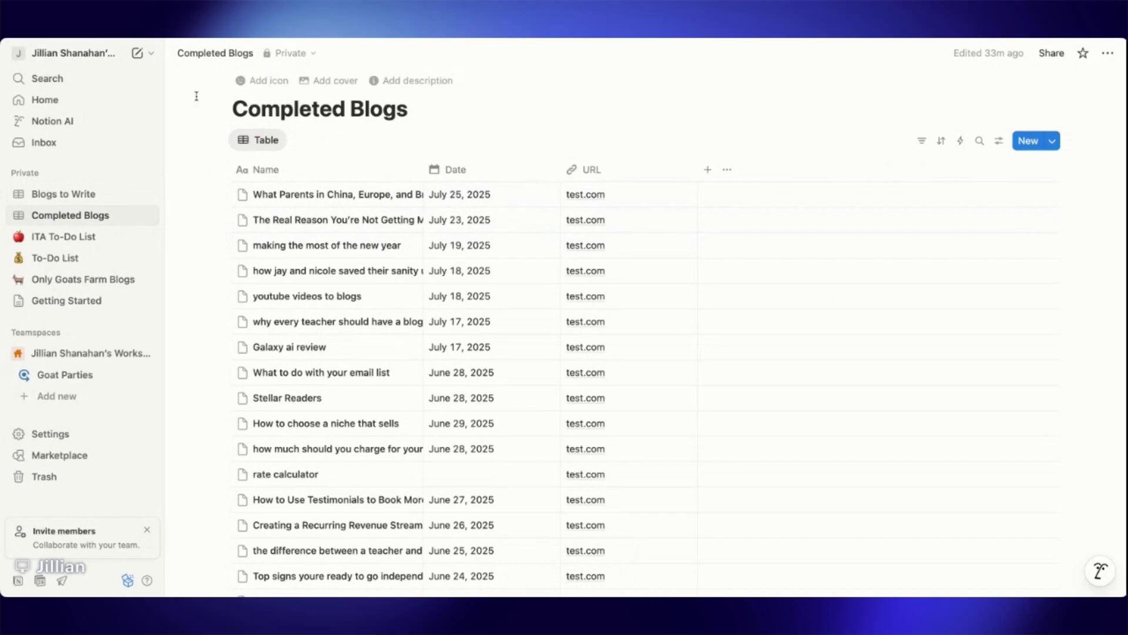
left_click(93, 198)
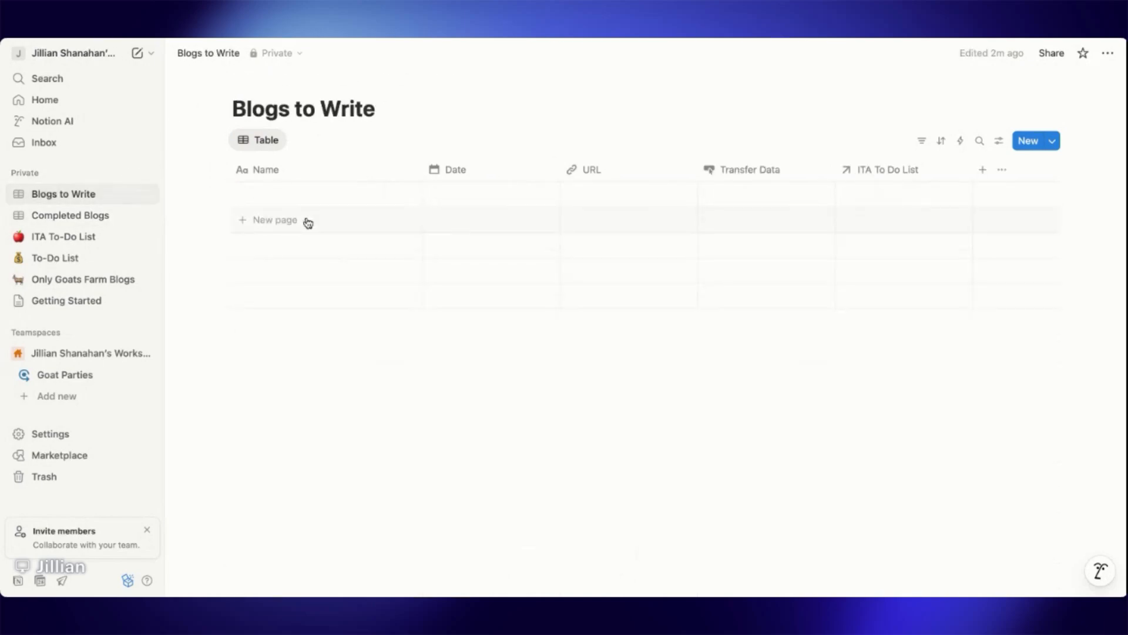